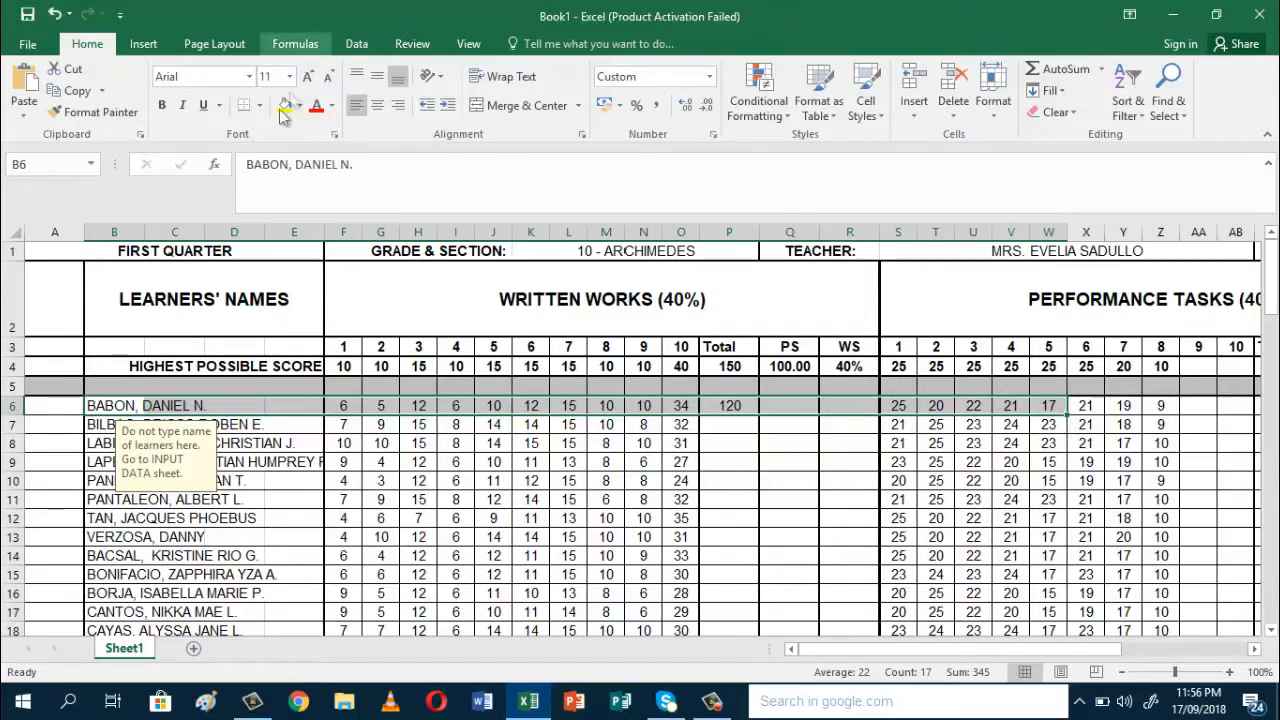
left_click(100, 440)
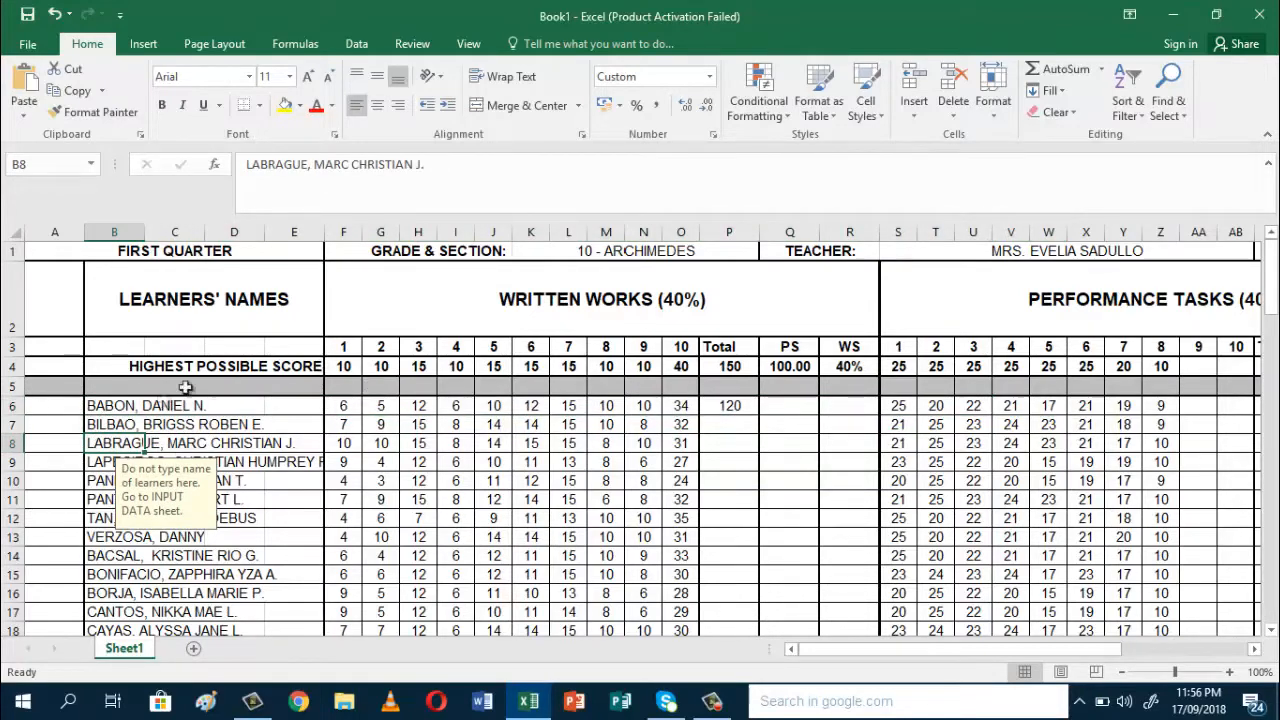
left_click(249, 428)
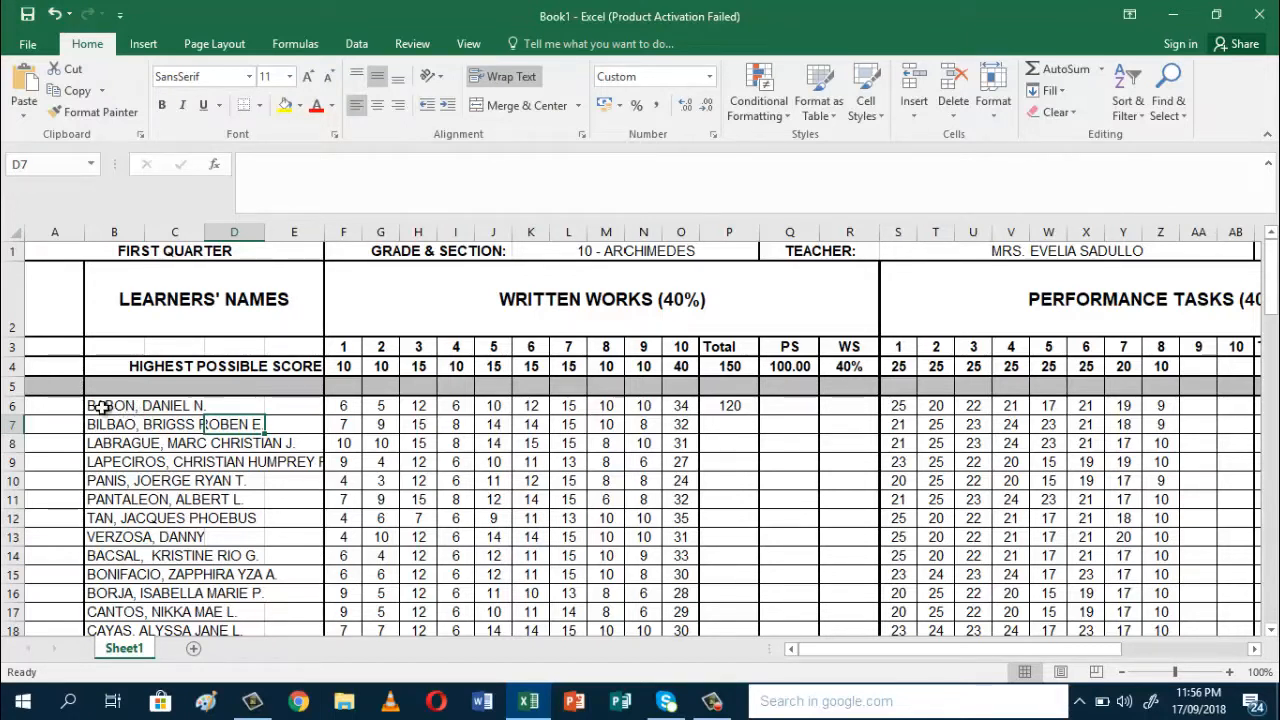
Sort all learner rows with their scores and grades, B6:AJ38, by learner name from A to Z
left_click(103, 406)
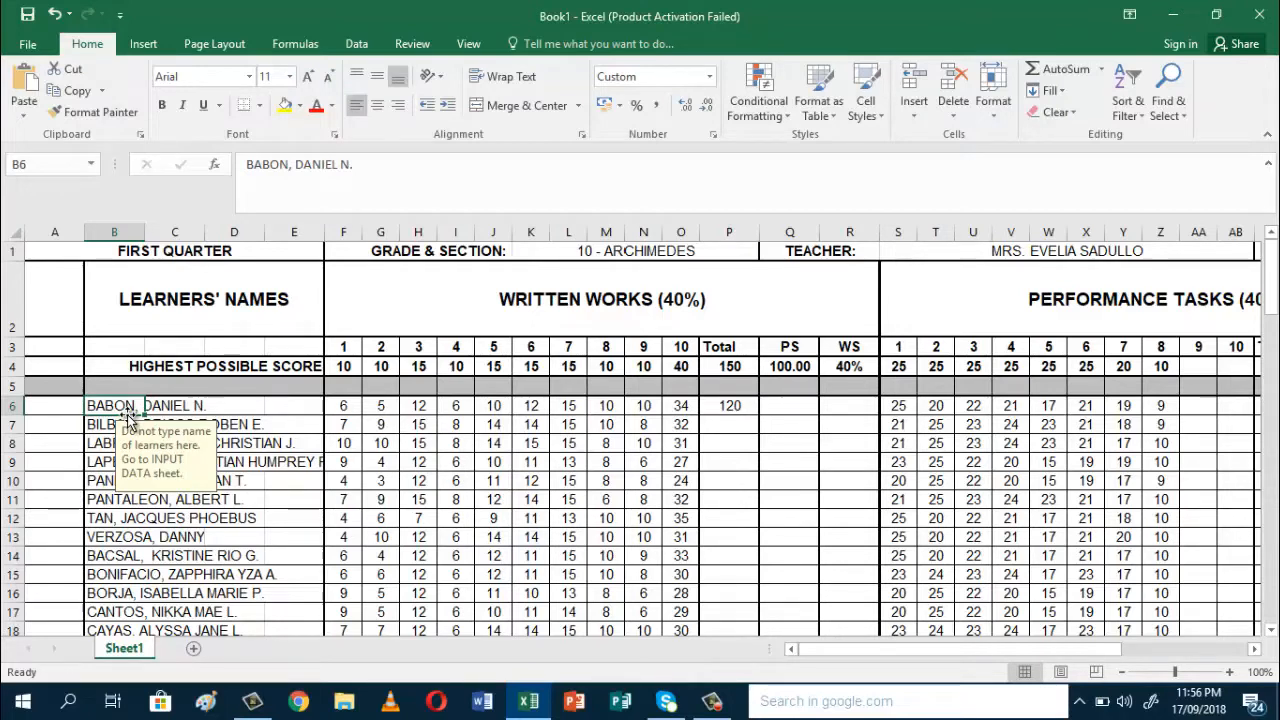
key("shift+Right")
key("shift+Right")
key("shift+Right")
key("shift+Right")
key("shift+Right")
key("shift+Right")
key("shift+Right")
key("shift+Right")
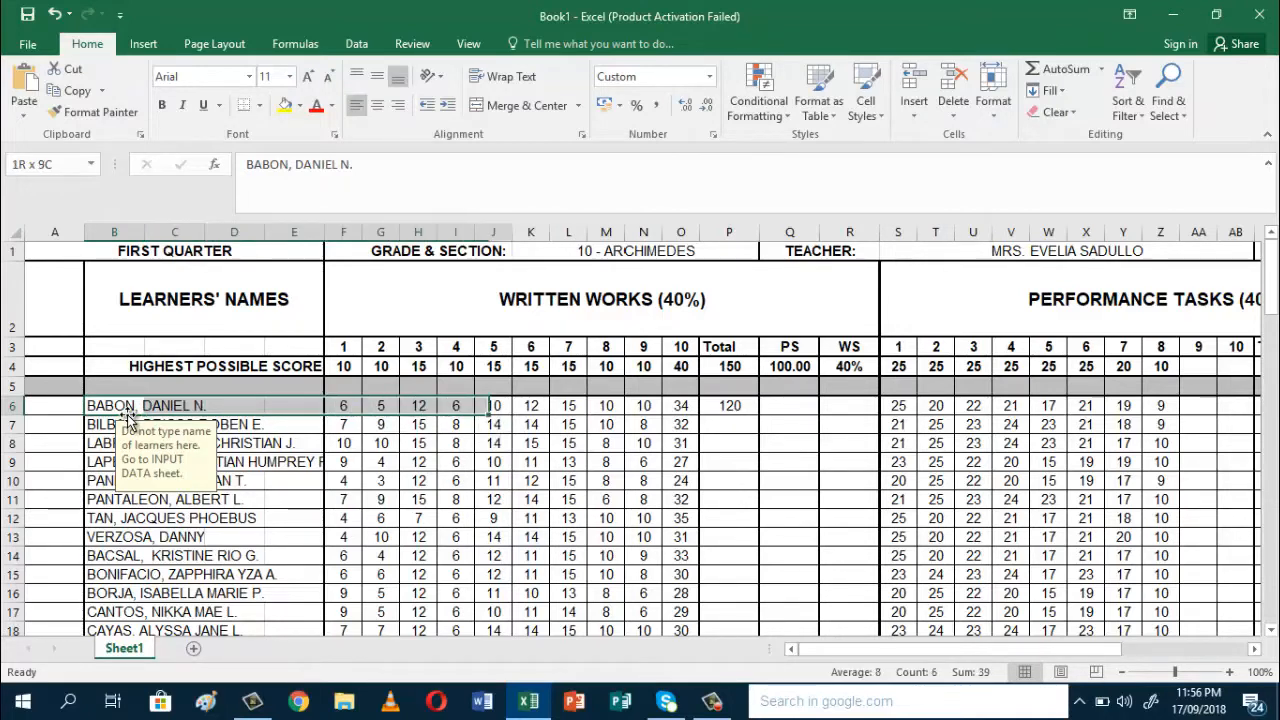
key("shift+Right")
key("shift+Right")
key("shift+Right")
key("shift+Right")
key("shift+Right")
key("shift+Right")
key("shift+Right")
key("shift+Right")
key("shift+Right")
key("shift+Right")
key("shift+Right")
key("shift+Right")
key("shift+Right")
key("shift+Right")
key("shift+Right")
key("shift+Right")
key("shift+Right")
key("shift+Right")
key("shift+Right")
key("shift+Right")
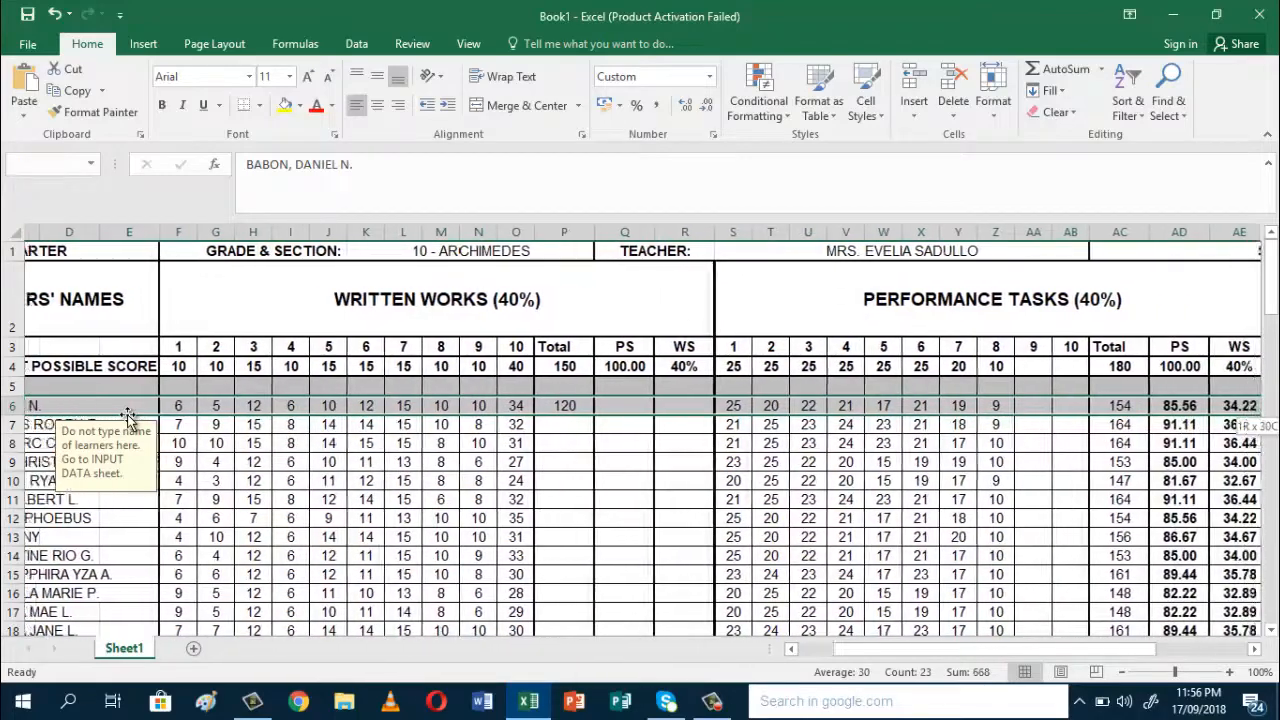
key("shift+Right")
key("shift+Right")
key("shift+Right")
key("shift+Right")
key("shift+Right")
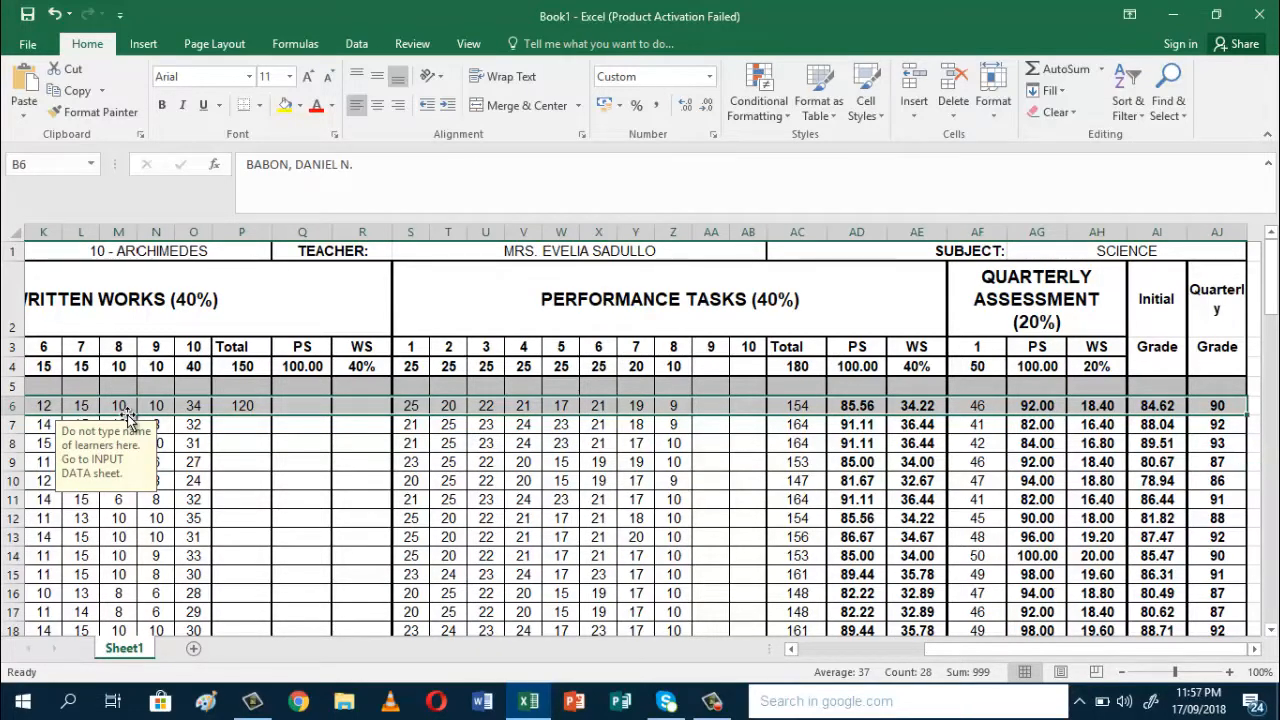
key("shift+Down")
key("shift+Down")
key("shift+Down")
key("shift+Down")
key("shift+Down")
key("shift+Down")
key("shift+Down")
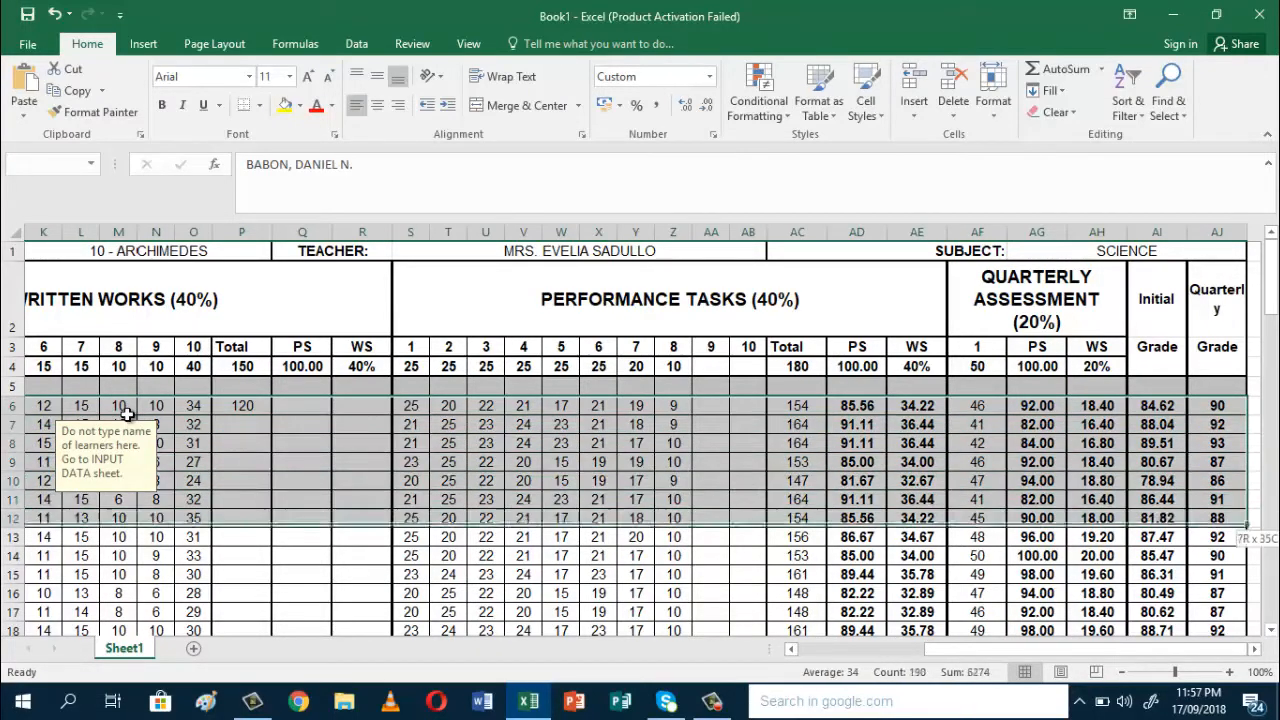
key("shift+Down")
key("shift+Down")
key("shift+Down")
key("shift+Down")
key("shift+Down")
key("shift+Down")
key("shift+Down")
key("shift+Down")
key("shift+Down")
key("shift+Down")
key("shift+Down")
key("shift+Down")
key("shift+Down")
key("shift+Down")
key("shift+Down")
key("shift+Down")
key("shift+Down")
key("shift+Down")
key("shift+Down")
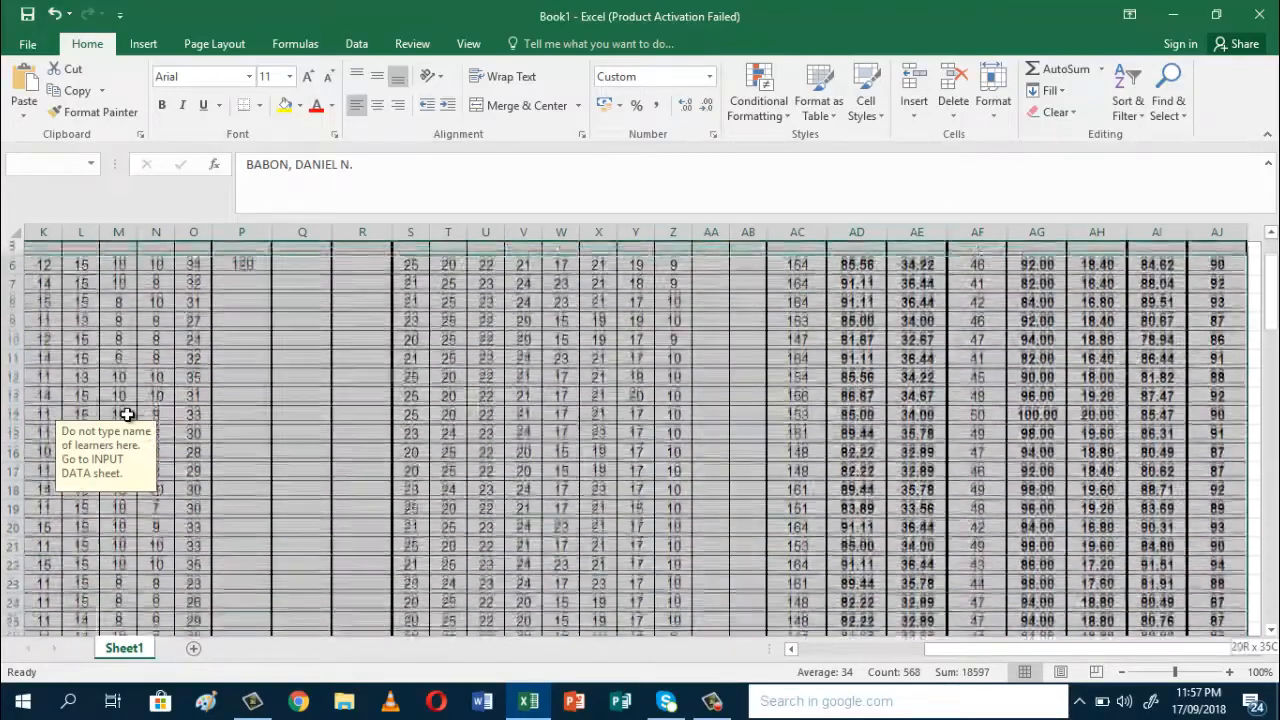
key("shift+Down")
key("shift+Down")
key("shift+Down")
key("shift+Down")
key("shift+Down")
key("shift+Down")
key("shift+Down")
key("shift+Down")
key("shift+Down")
key("shift+Down")
key("shift+Down")
key("shift+Down")
key("shift+Down")
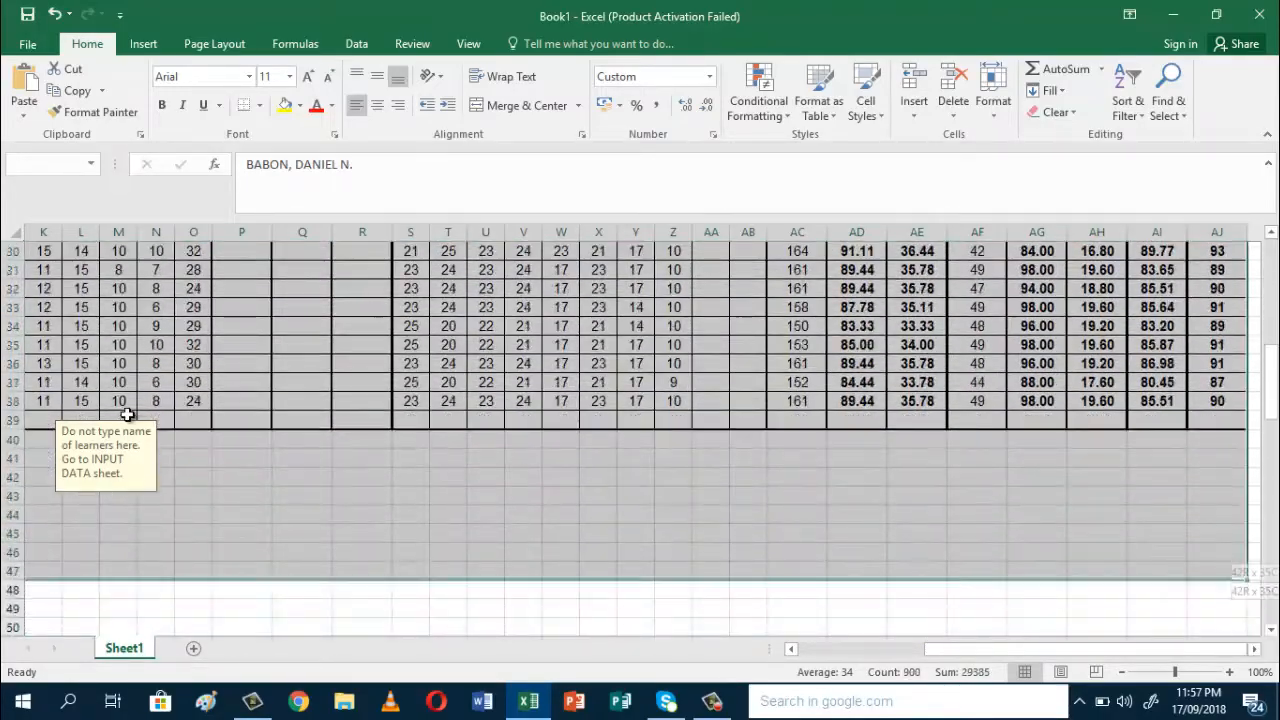
key("shift+Up")
key("shift+Up")
key("shift+Up")
key("shift+Up")
key("shift+Up")
key("shift+Up")
key("shift+Up")
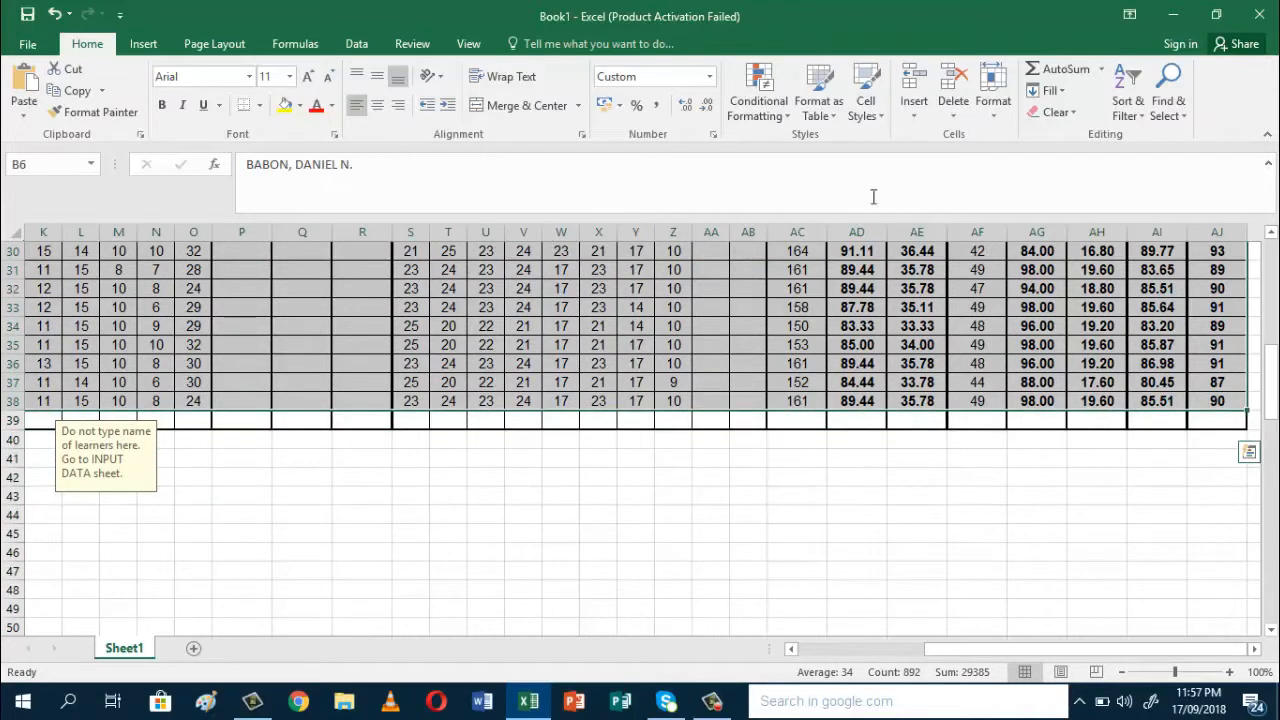
left_click(1143, 120)
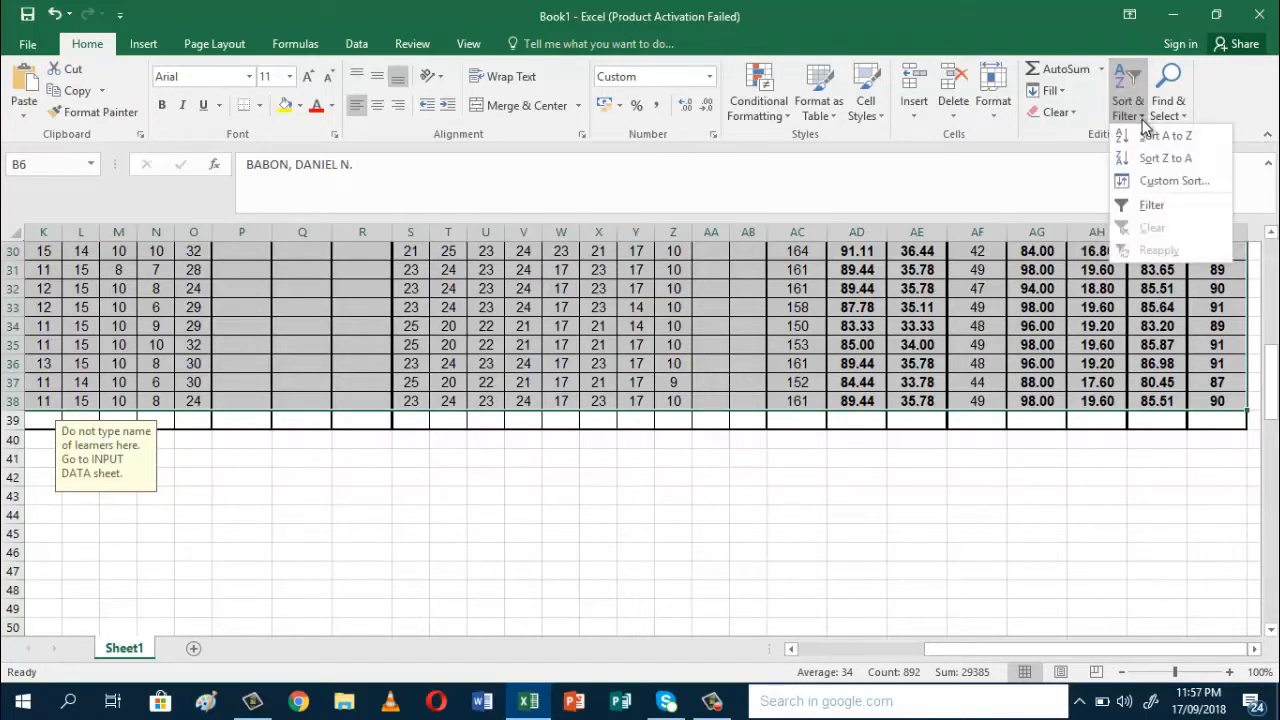
left_click(1148, 135)
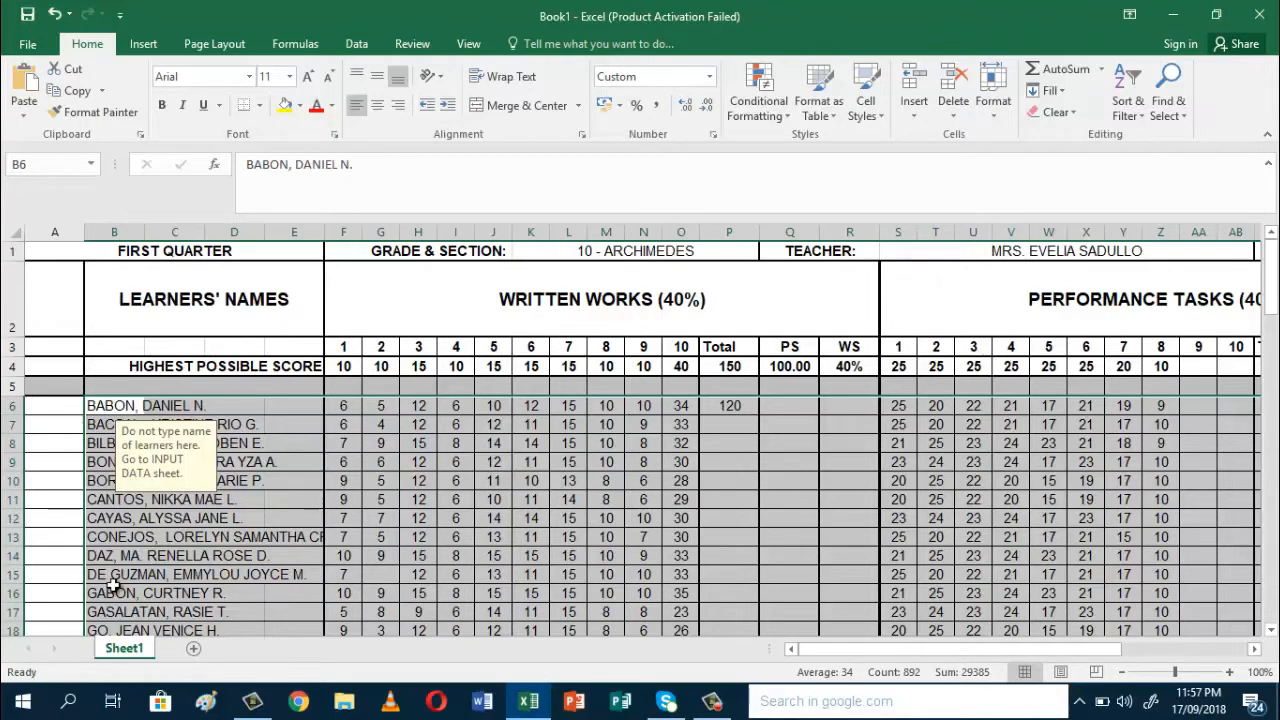
left_click(230, 517)
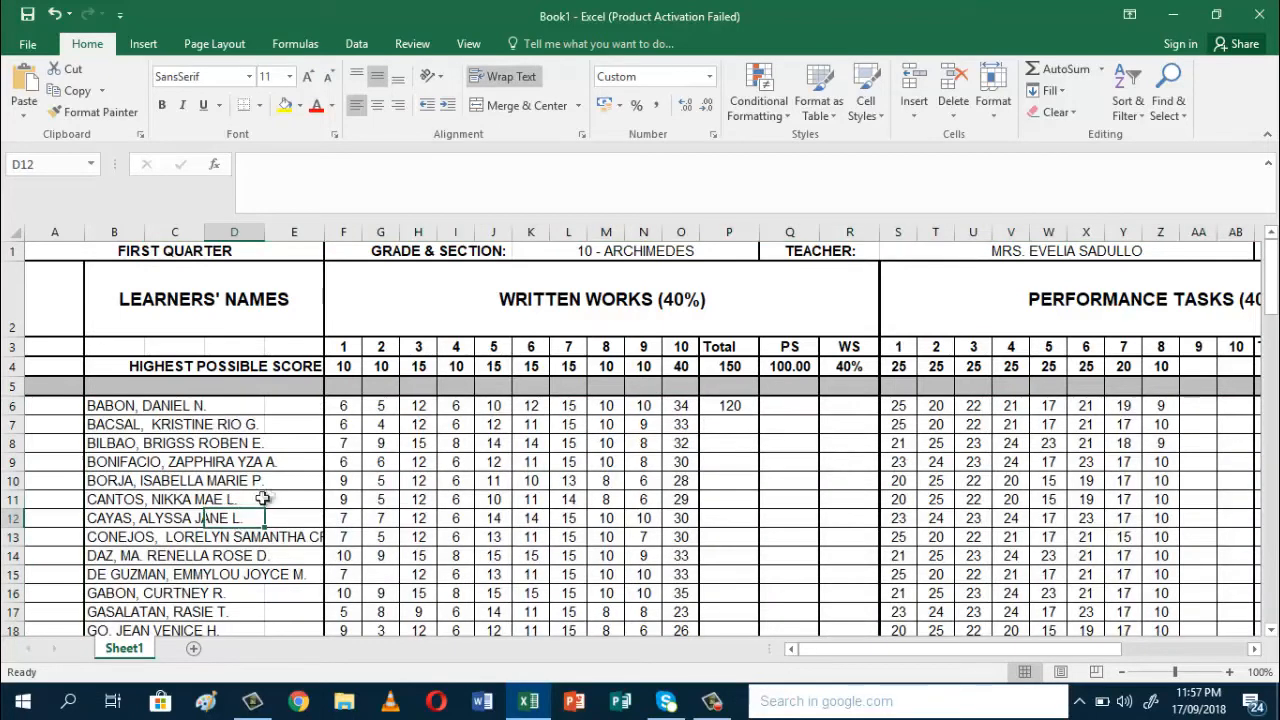
Enter the numbers 1, 2 and 3 in A6:A8 beside the first three learners
left_click(47, 407)
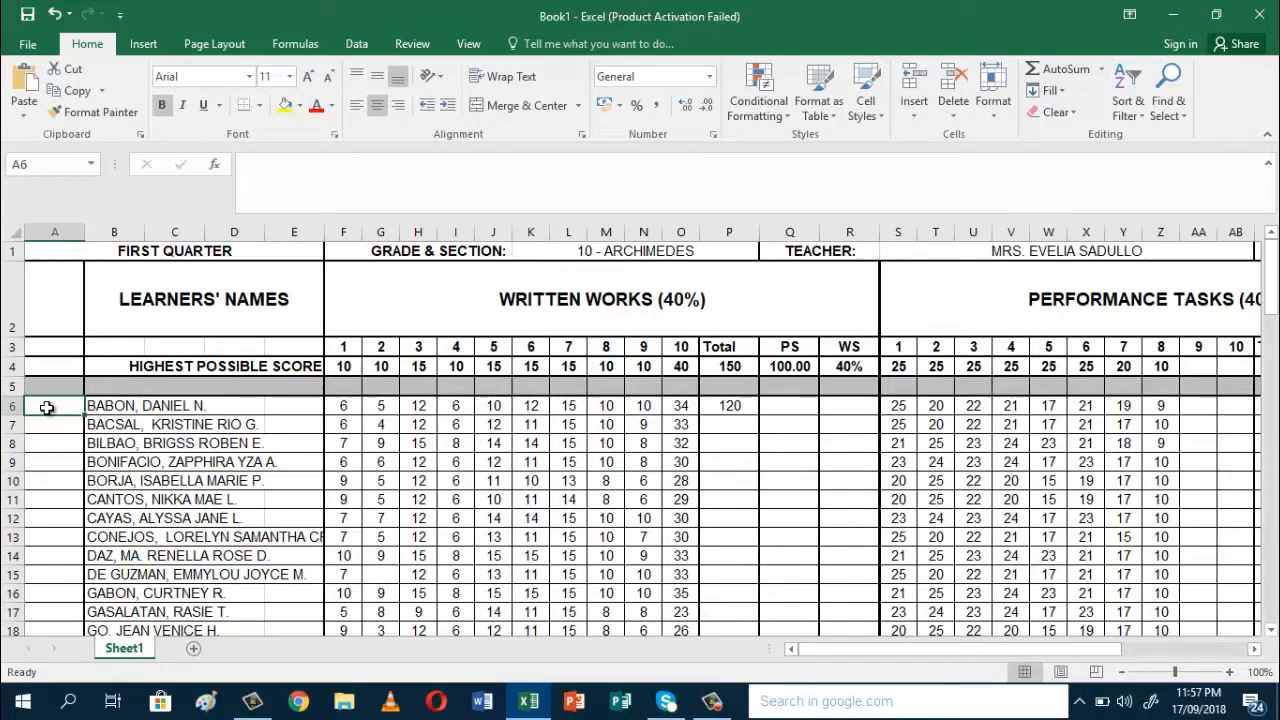
type("1")
key("Return")
type("2")
key("Return")
type("3")
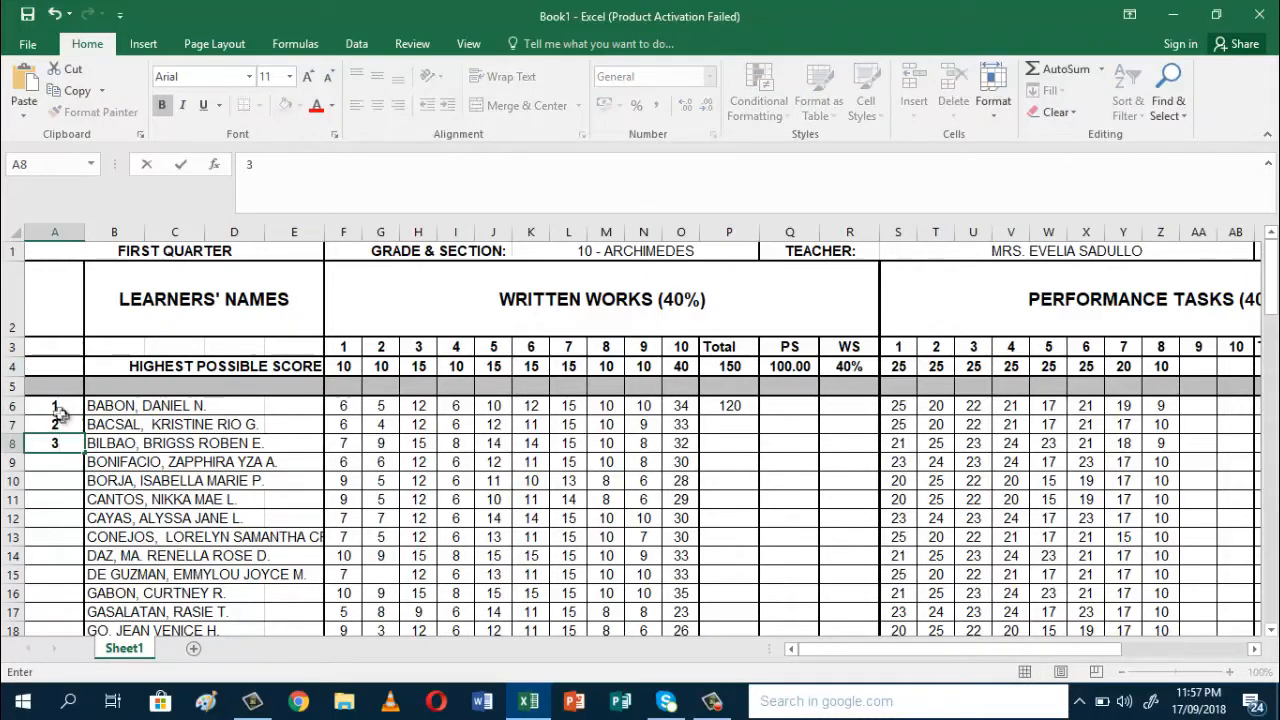
Extend the number series from A6:A8 down to A38 so every learner is numbered through 33
left_click(62, 405)
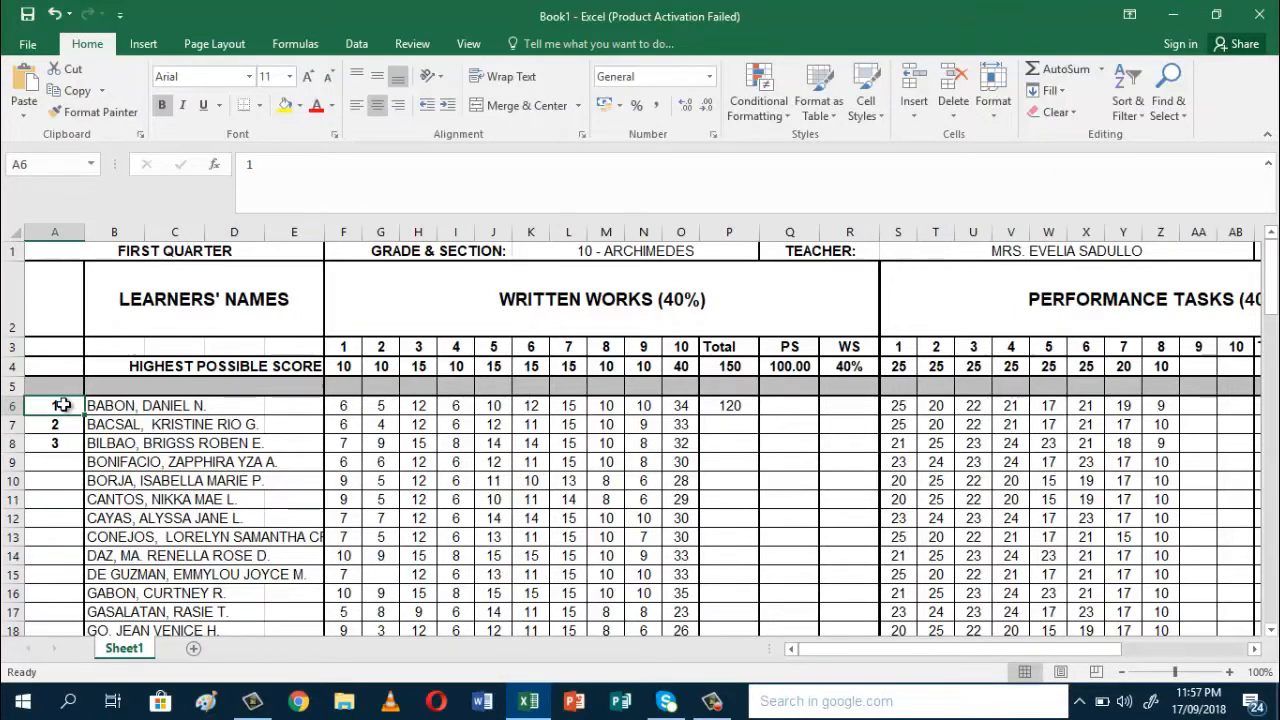
left_click_drag(62, 405, 55, 443)
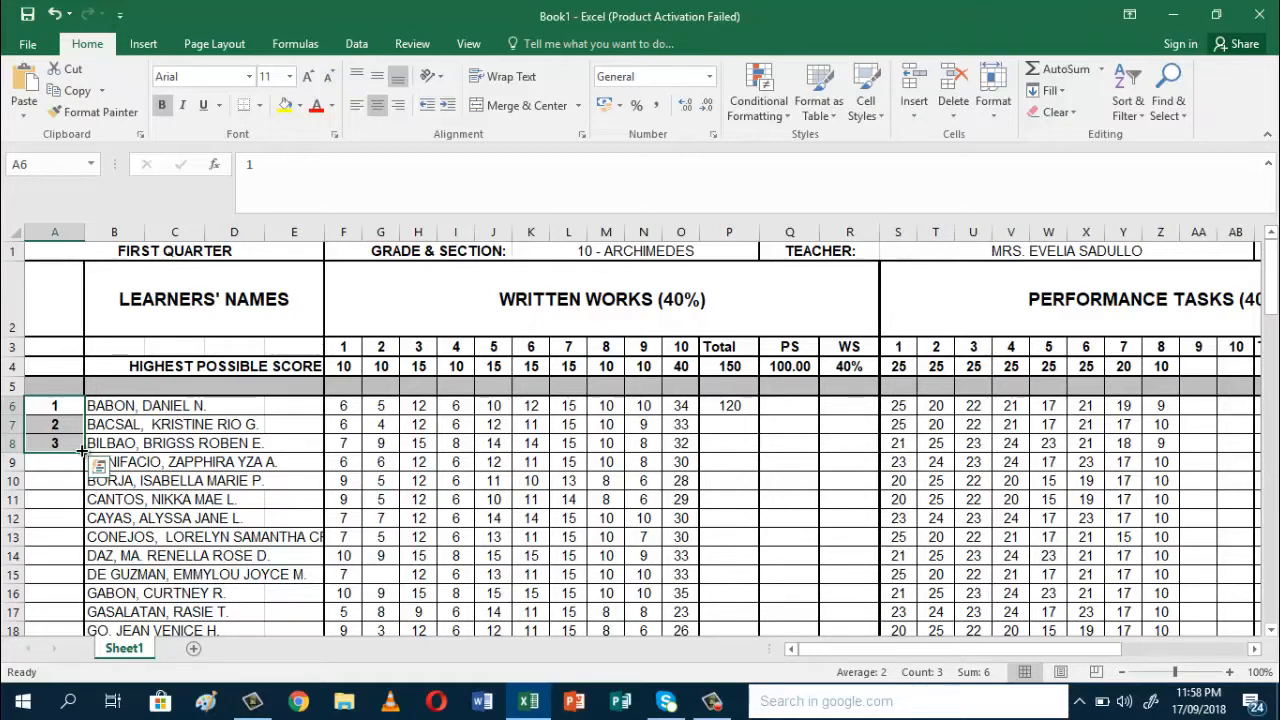
left_click_drag(83, 451, 73, 571)
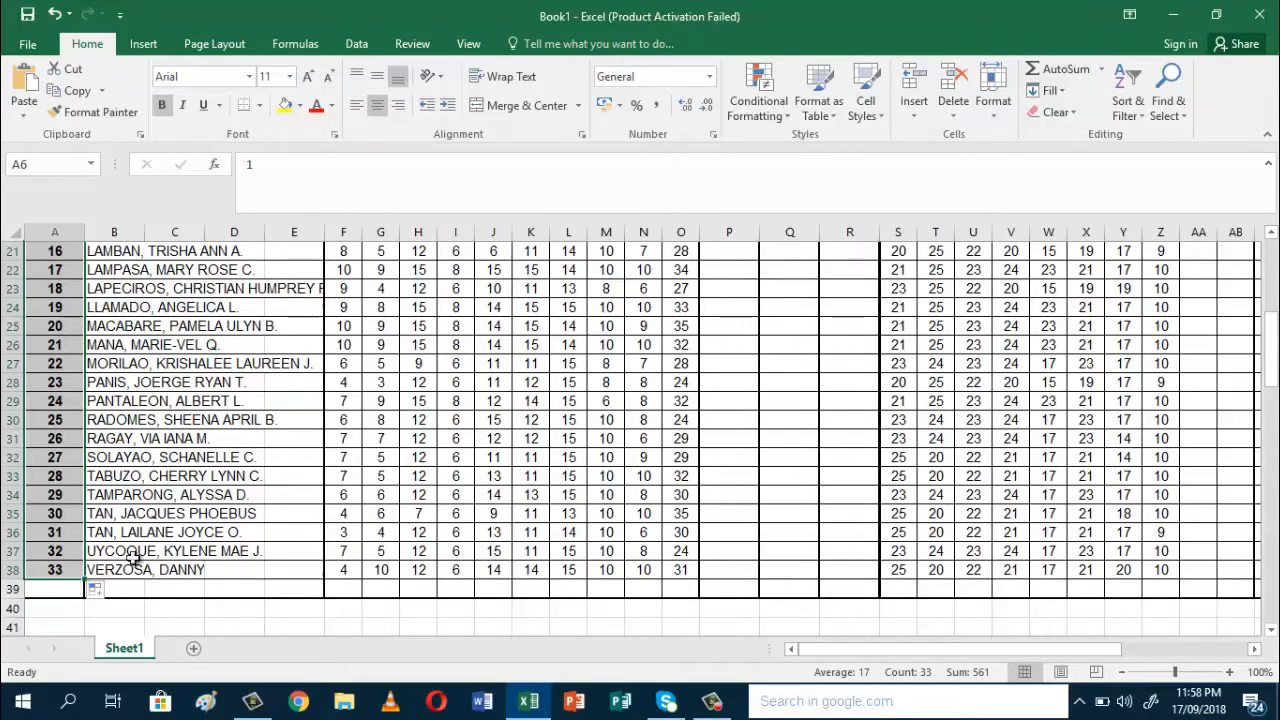
Calculate the first learner's Written Works percentage score in Q6 with the formula =P6/150*100
left_click_drag(1270, 370, 1270, 315)
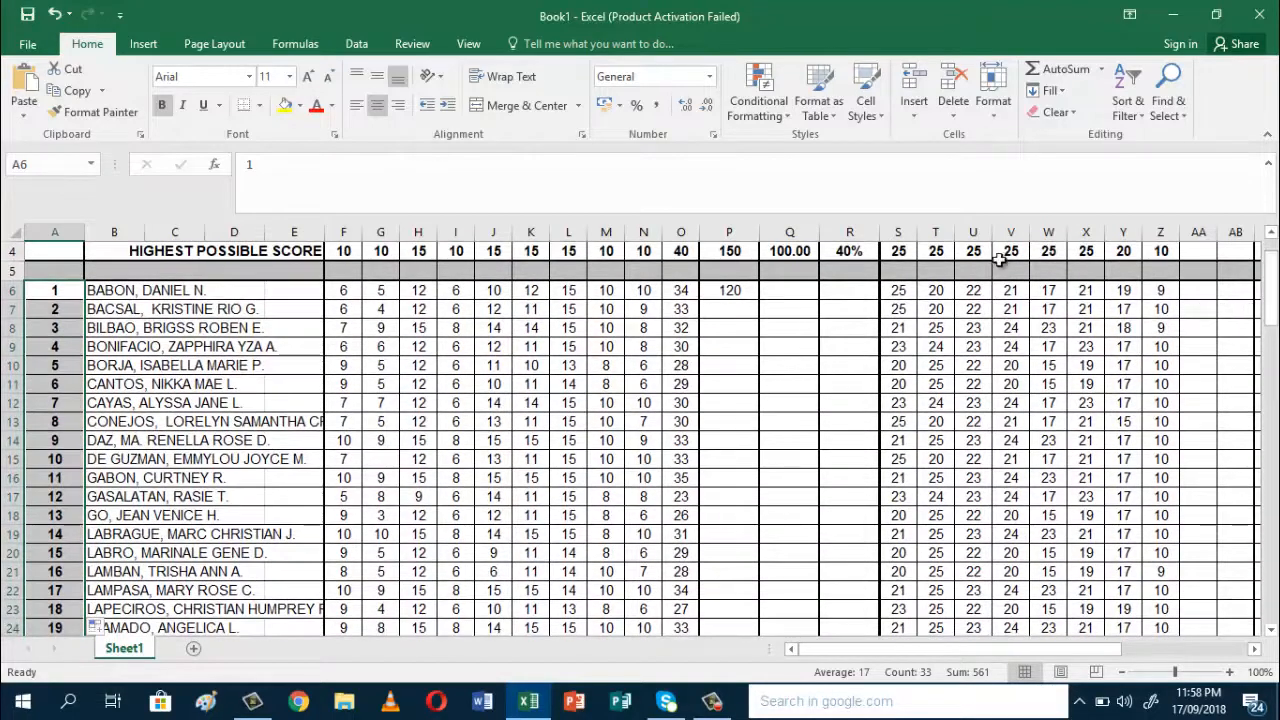
left_click(786, 295)
type("=")
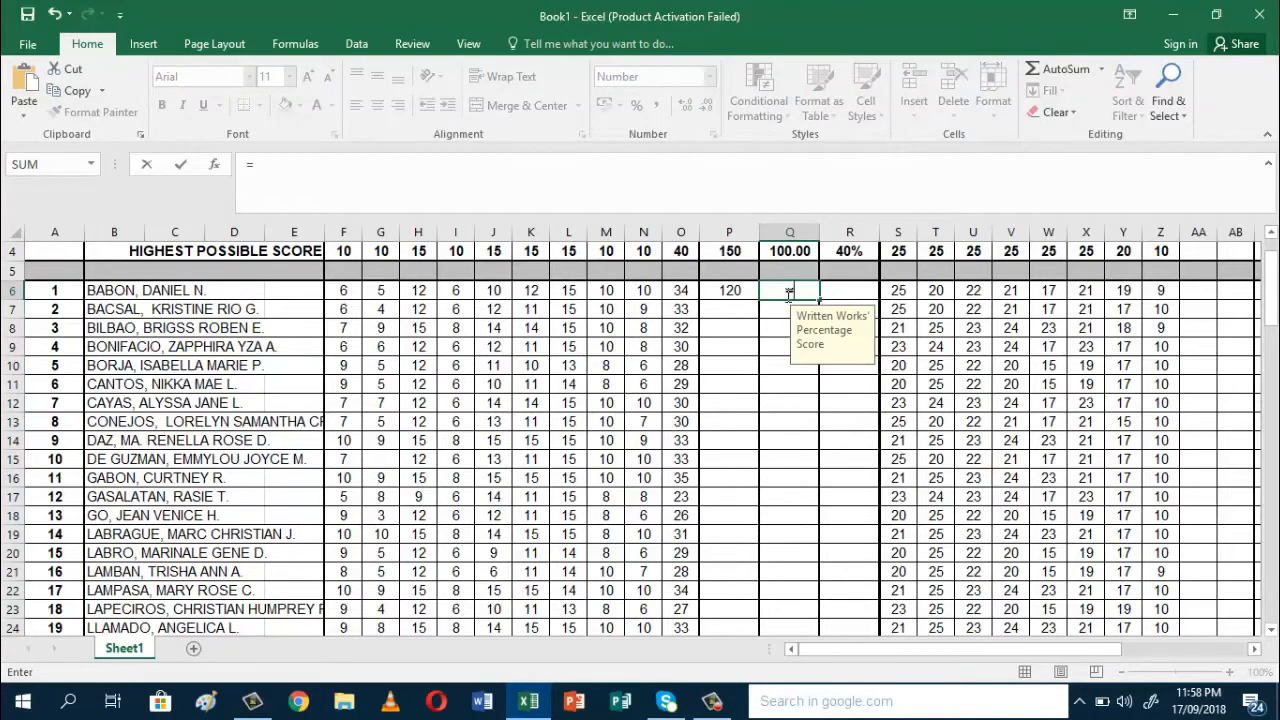
left_click(730, 294)
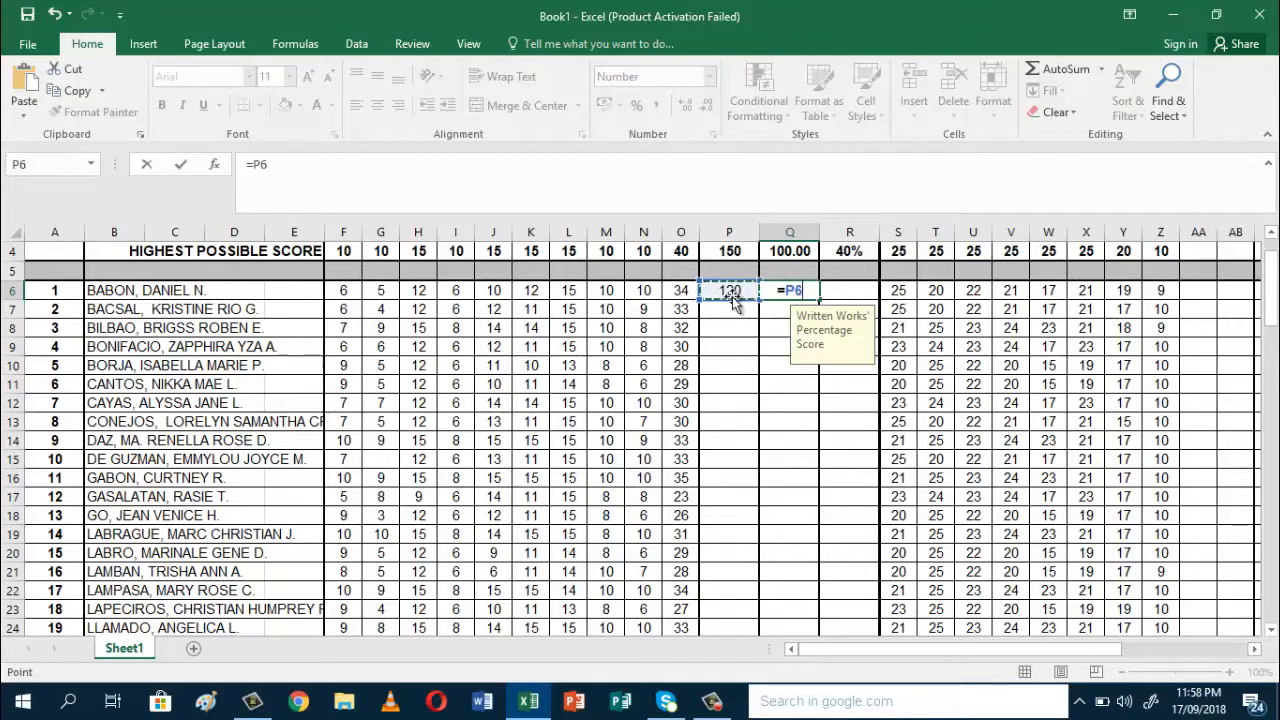
type("/")
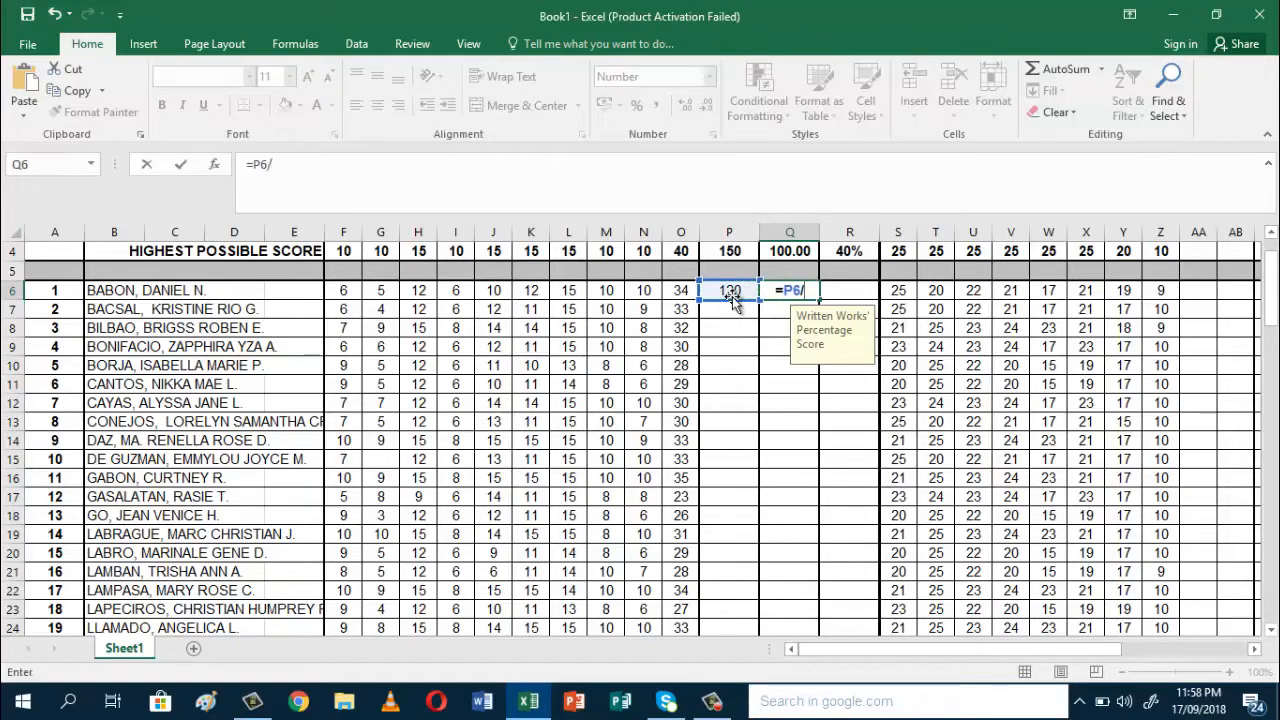
type("150*100")
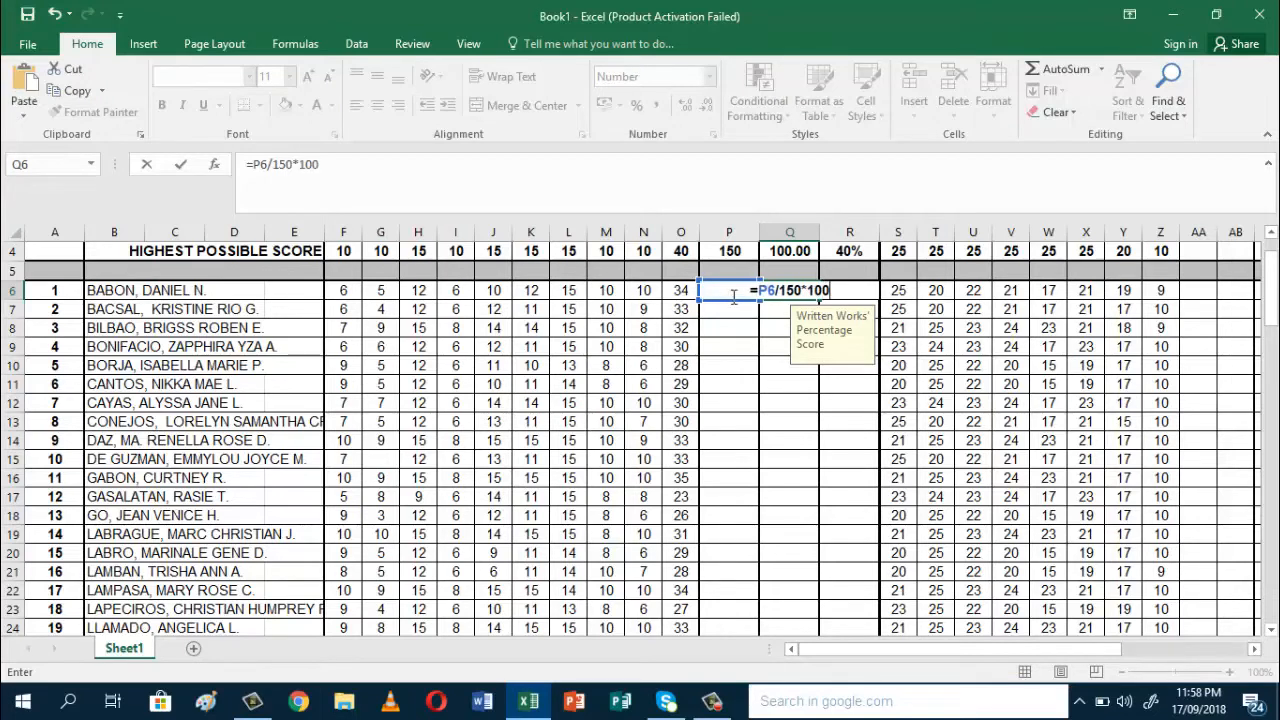
key("Return")
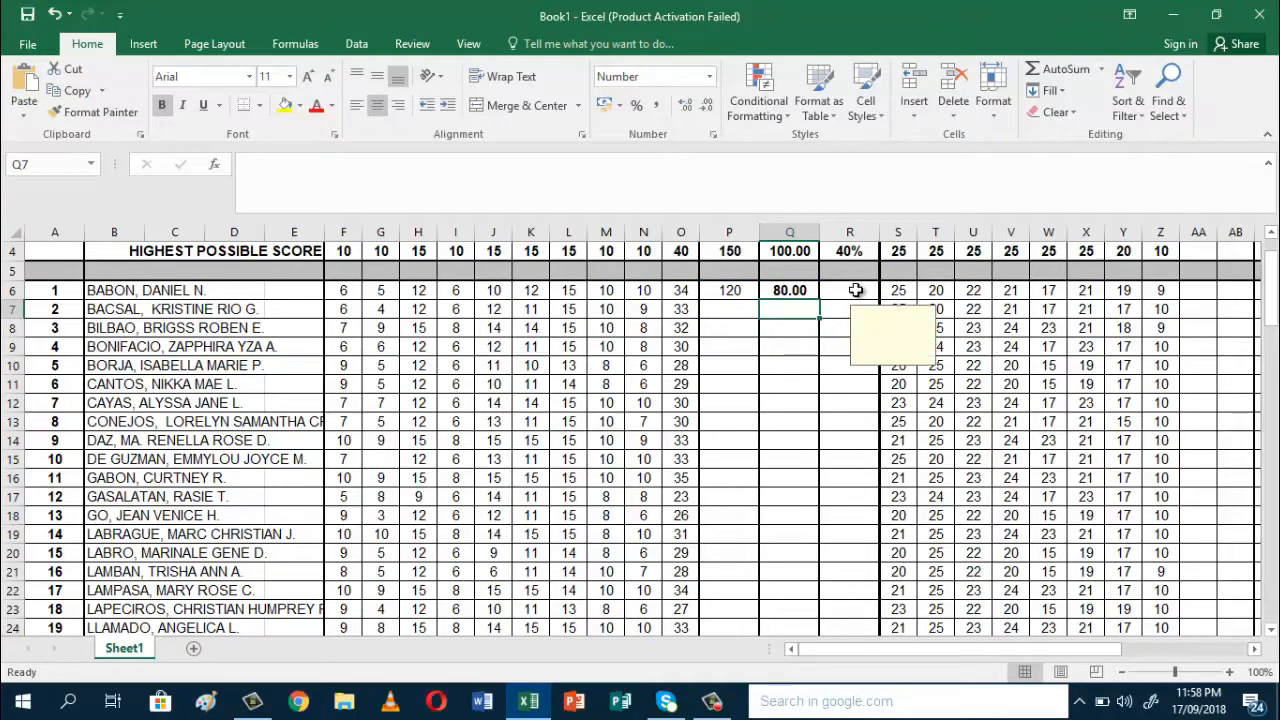
Calculate the first learner's Written Works weighted score in R6 with the formula =Q6*.4
left_click(856, 290)
type("=")
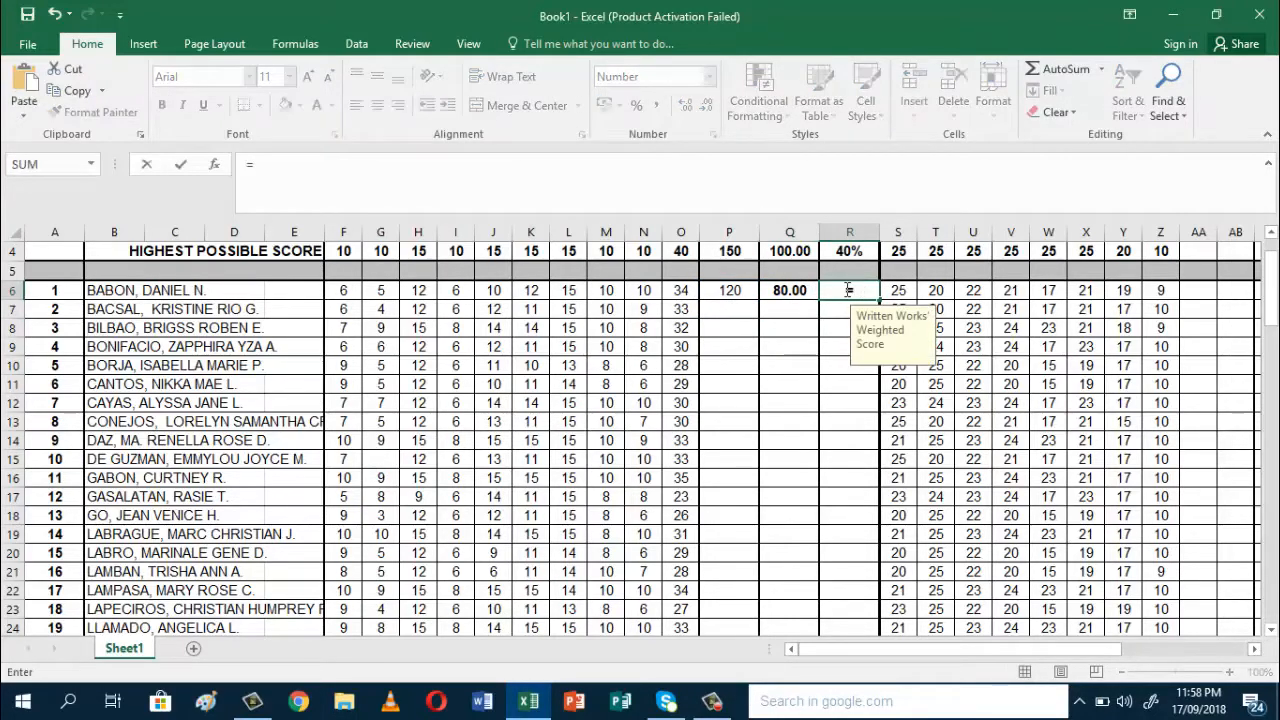
left_click(789, 290)
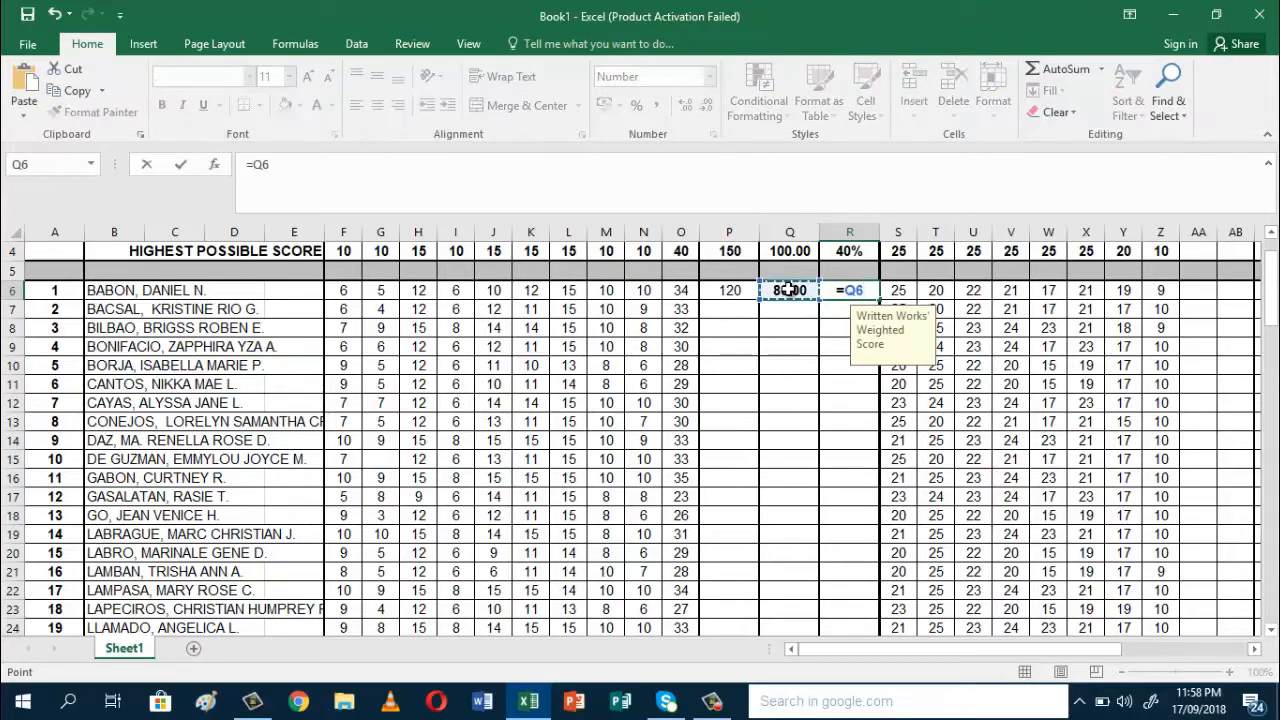
type("*.4")
key("Return")
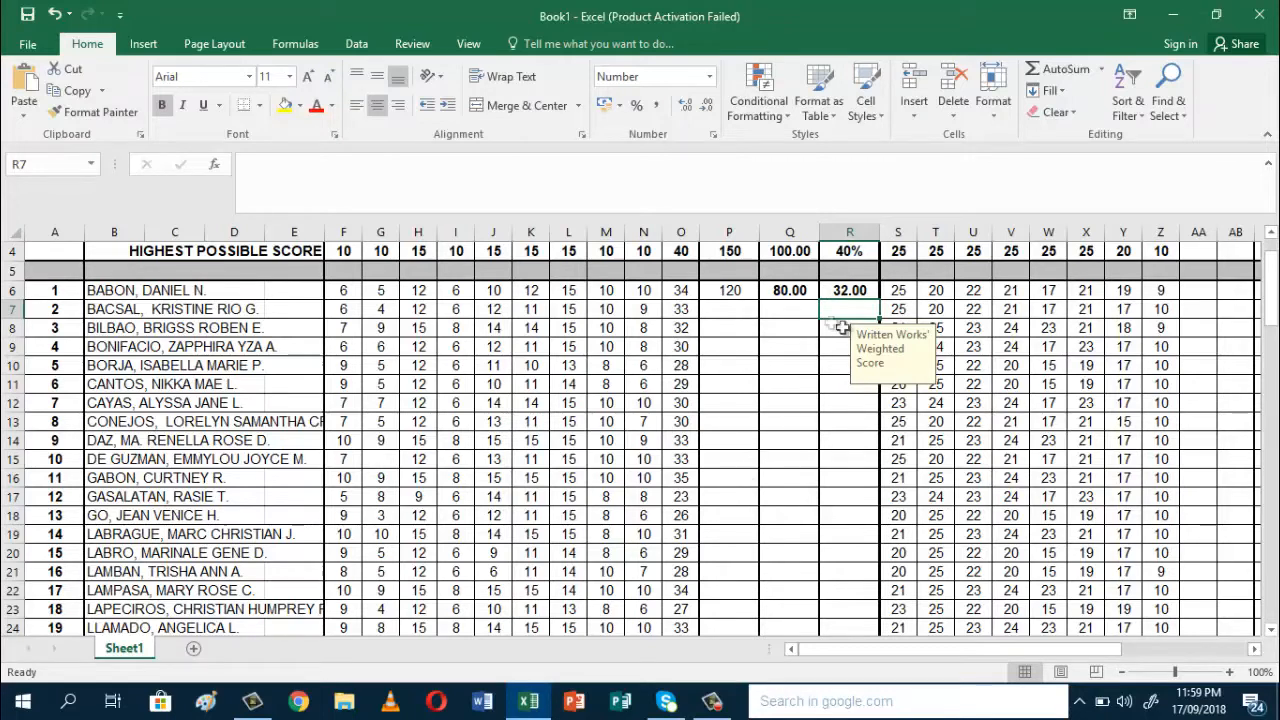
Copy the Written Works total formula from P6 and paste it into P7:P38 for the remaining learners, keeping the source formatting
left_click(730, 290)
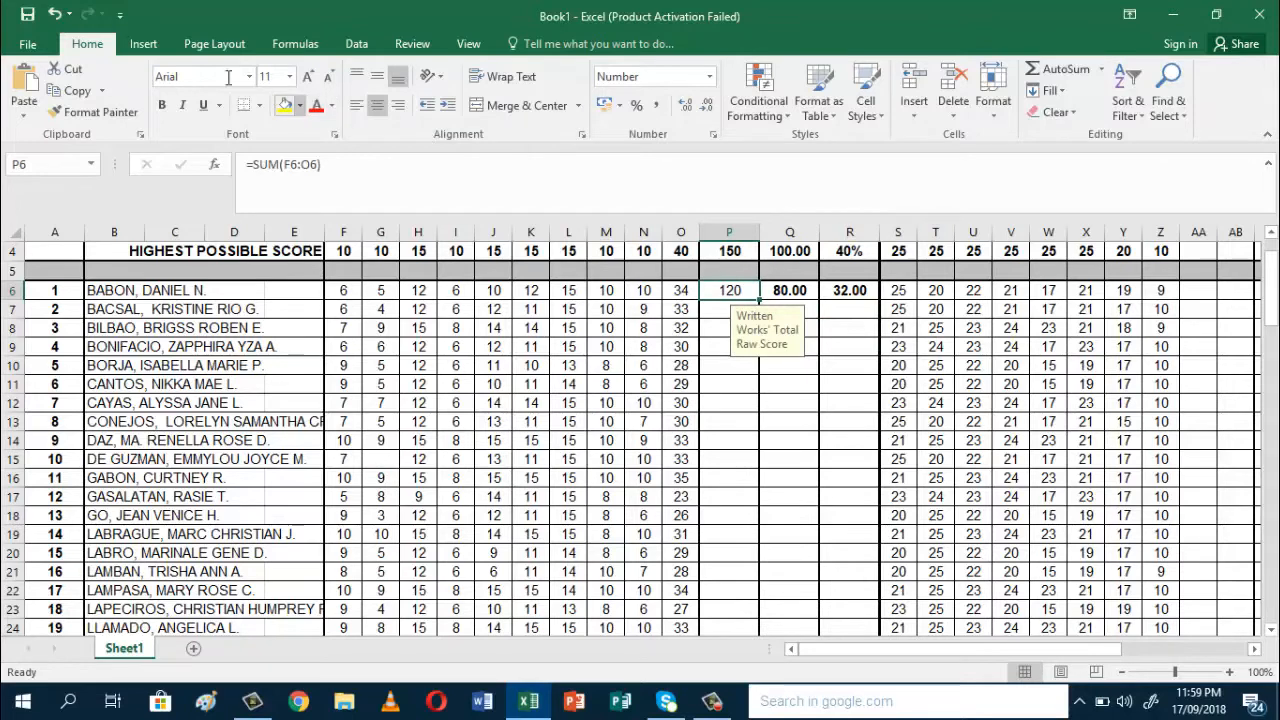
left_click(76, 91)
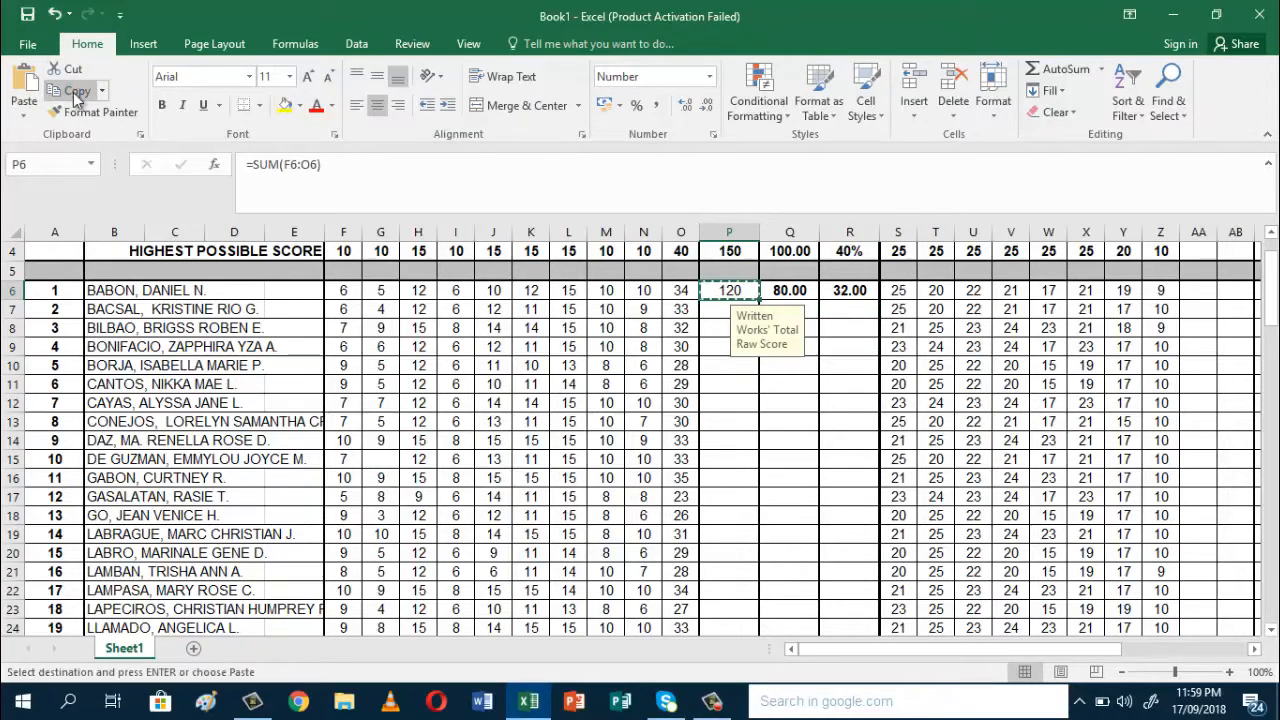
left_click(721, 310)
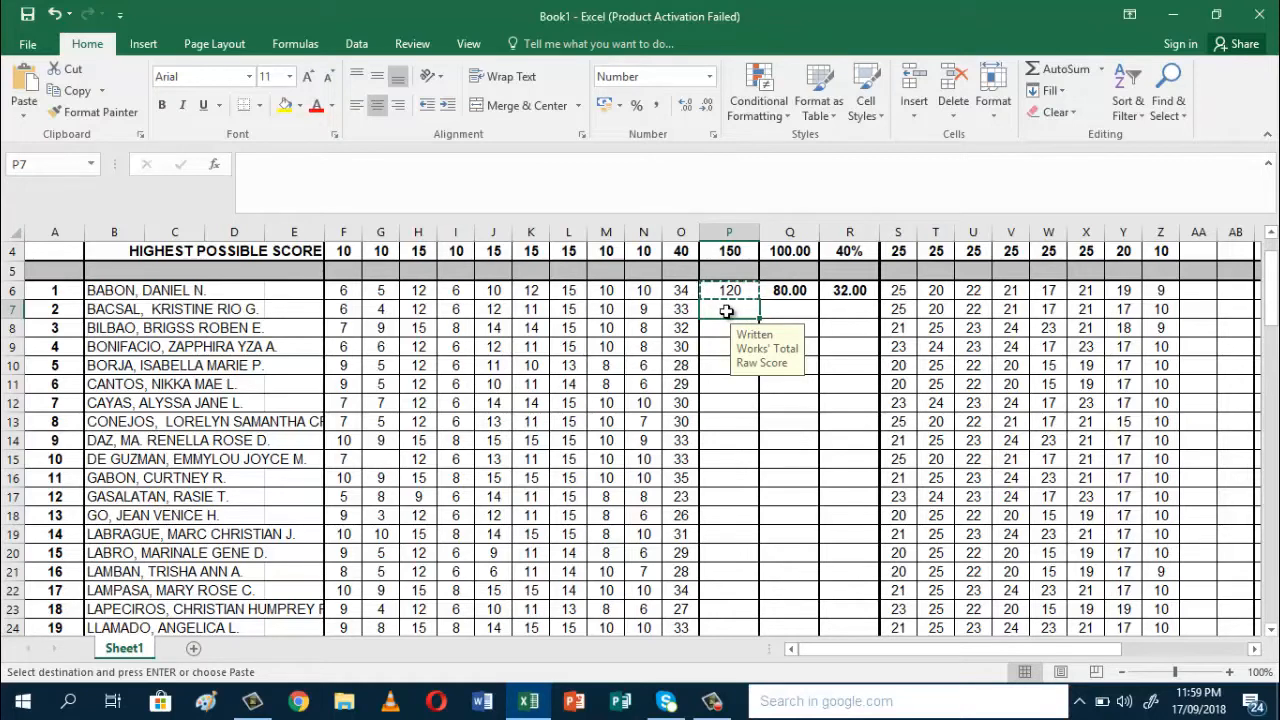
mouse_move(727, 312)
left_mouse_down()
mouse_move(727, 346)
mouse_move(727, 312)
left_mouse_up()
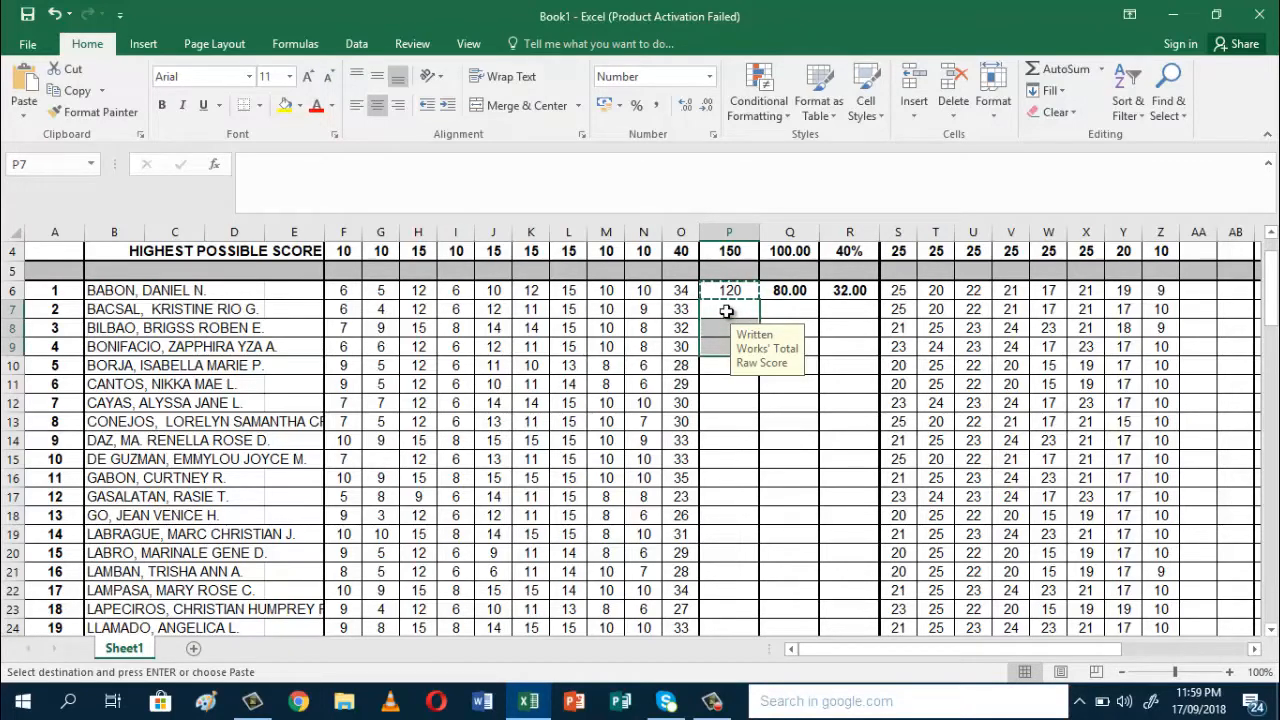
key("shift+Down")
key("shift+Down")
key("shift+Down")
key("shift+Down")
key("shift+Down")
key("shift+Down")
key("shift+Down")
key("shift+Down")
key("shift+Down")
key("shift+Down")
key("shift+Down")
key("shift+Down")
key("shift+Down")
key("shift+Down")
key("shift+Down")
key("shift+Down")
key("shift+Down")
key("shift+Down")
key("shift+Down")
key("shift+Down")
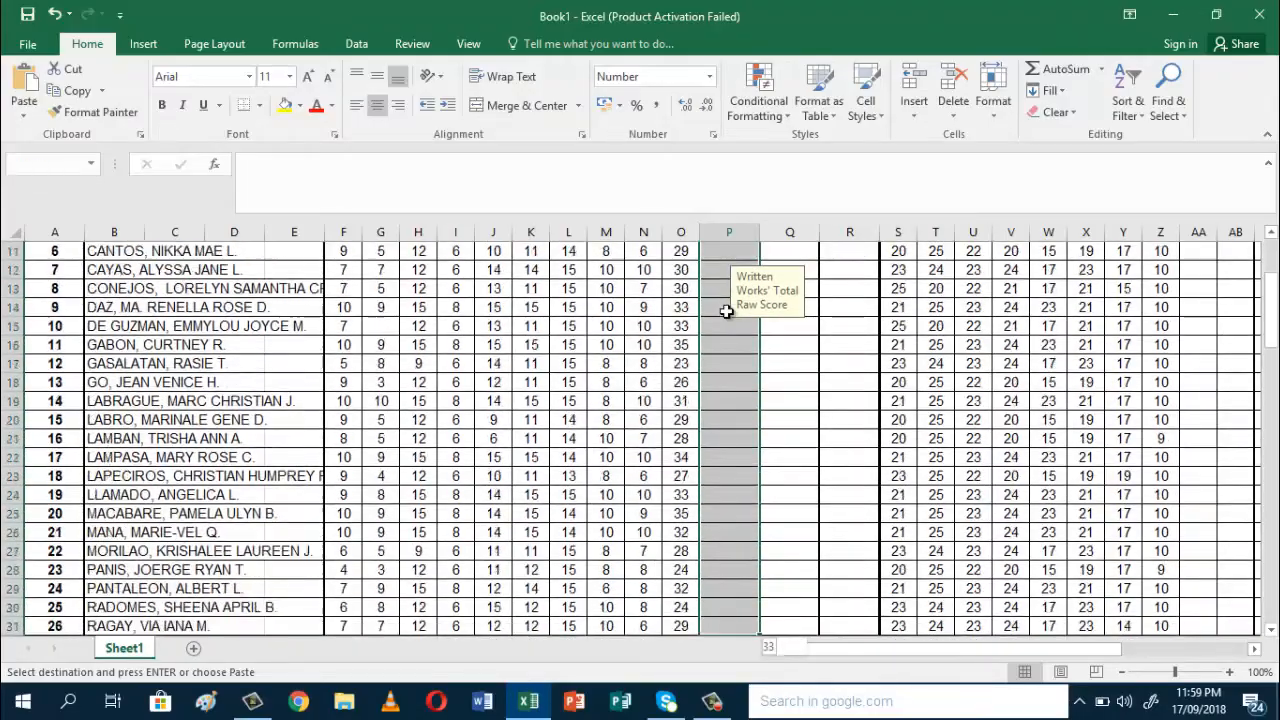
key("shift+Down")
key("shift+Down")
key("shift+Down")
key("shift+Down")
key("shift+Down")
key("shift+Down")
key("shift+Down")
key("shift+Down")
key("shift+Down")
key("shift+Down")
key("shift+Down")
key("shift+Down")
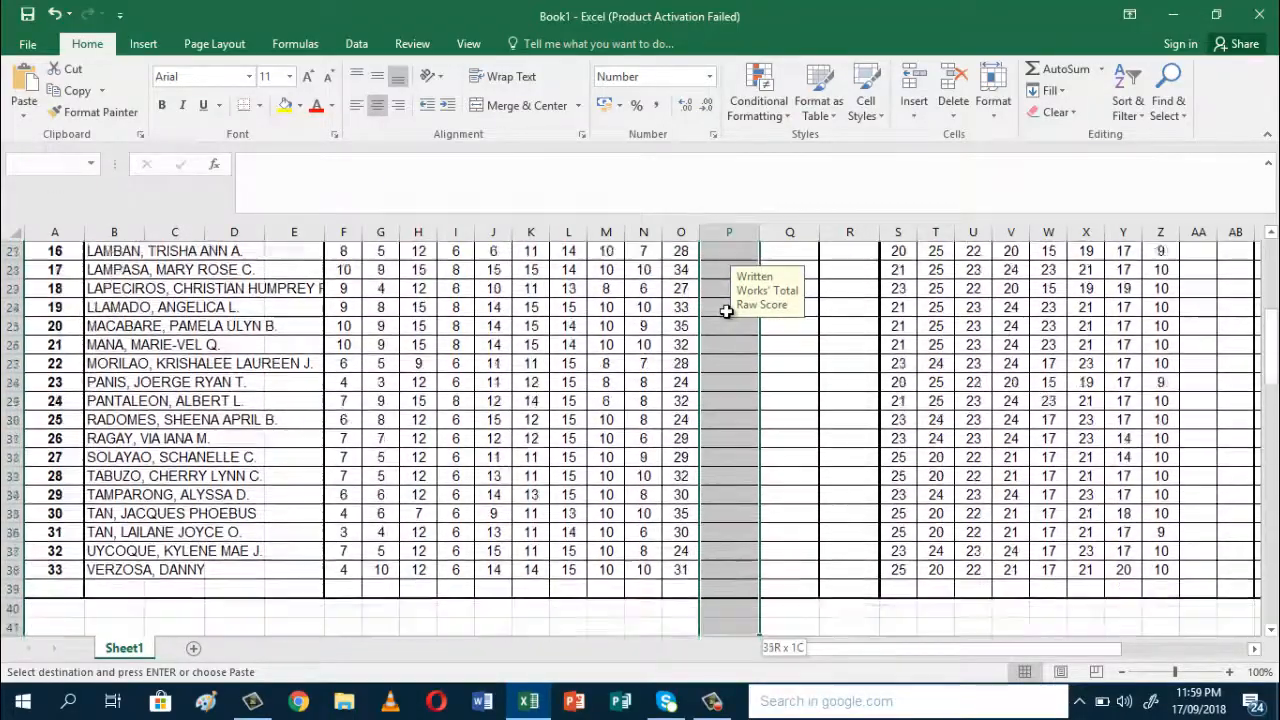
key("shift+Up")
key("shift+Up")
key("shift+Up")
key("shift+Up")
key("shift+Up")
key("shift+Up")
key("shift+Up")
key("shift+Up")
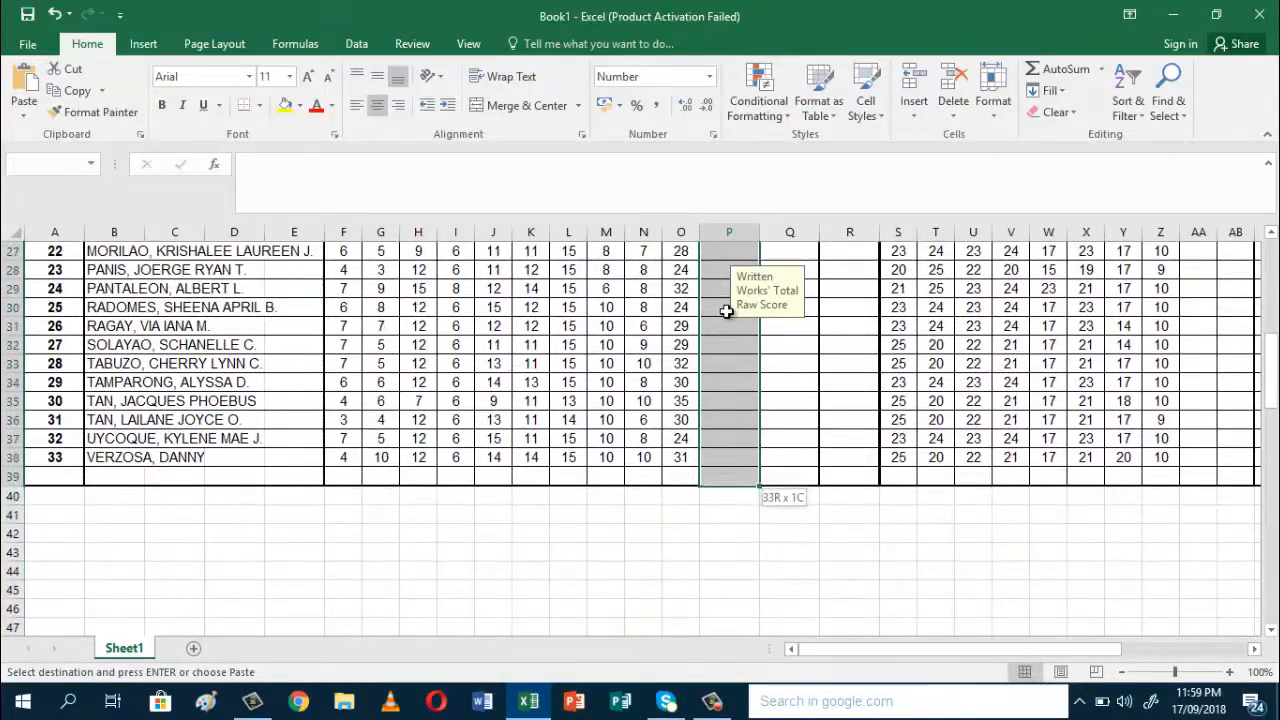
left_click(24, 118)
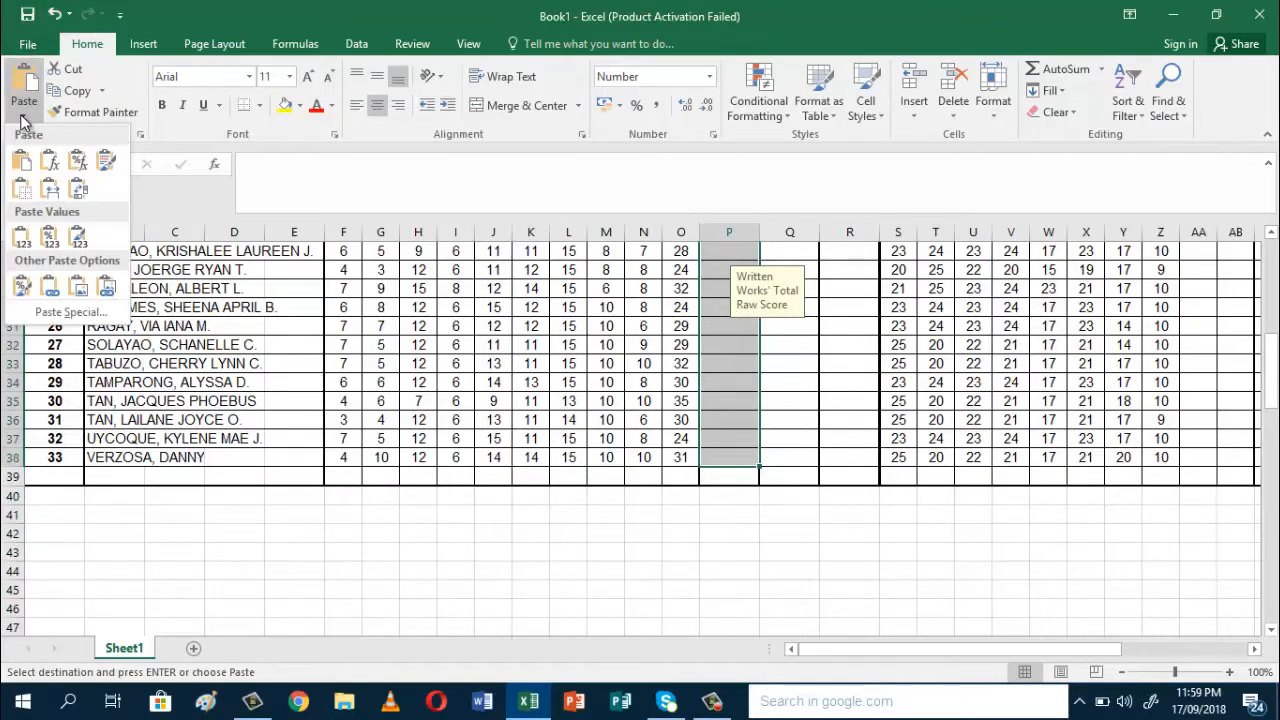
left_click(103, 164)
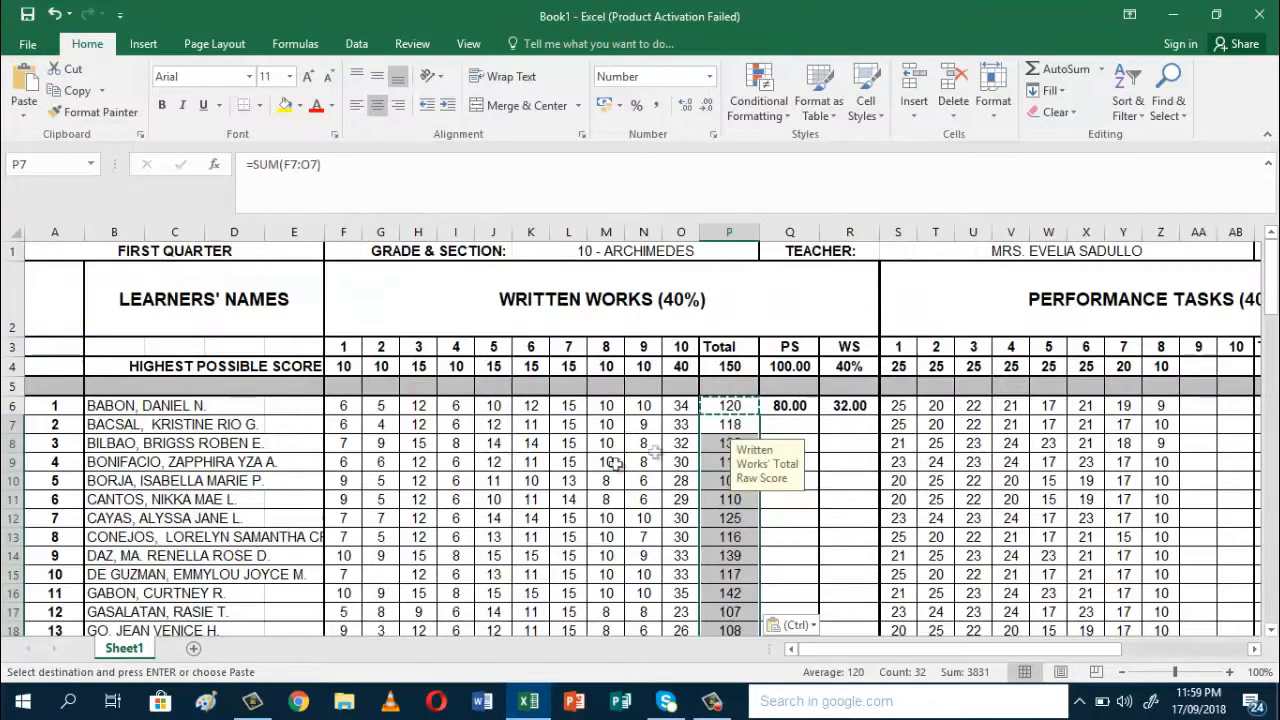
Fill the Written Works percentage score formula from Q6 down to Q38 for all learners
left_click(782, 567)
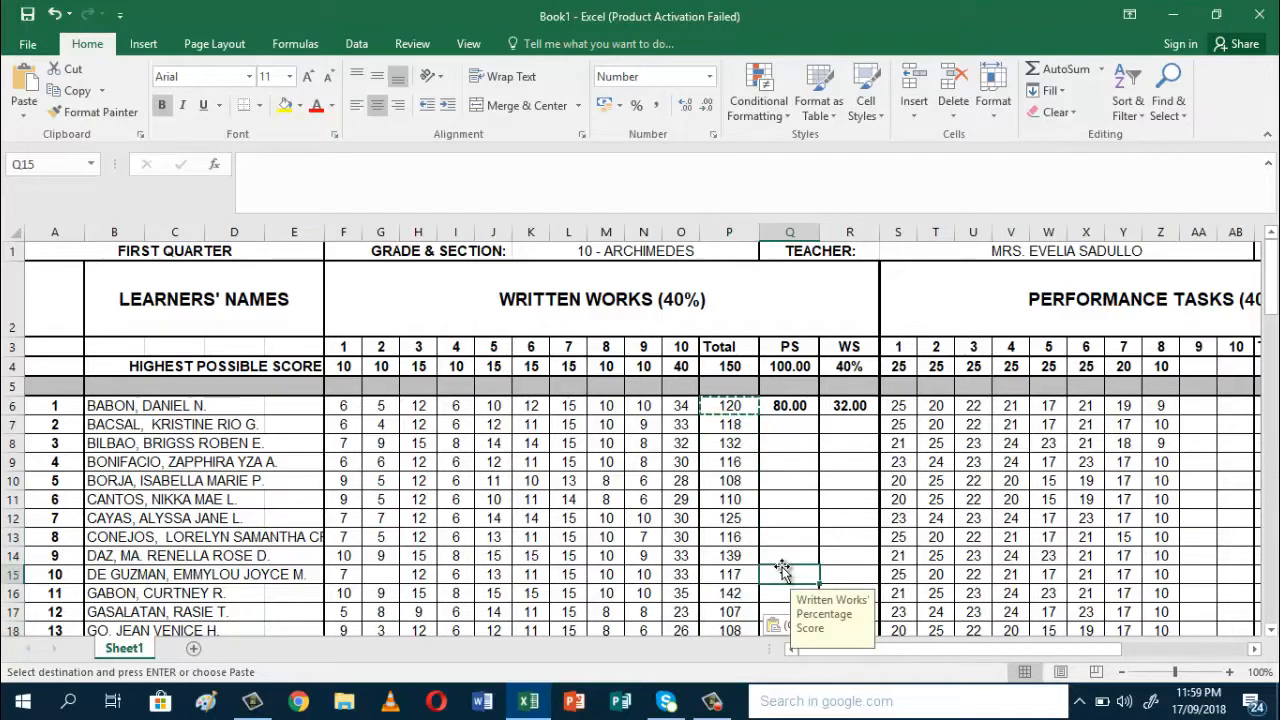
left_click(791, 406)
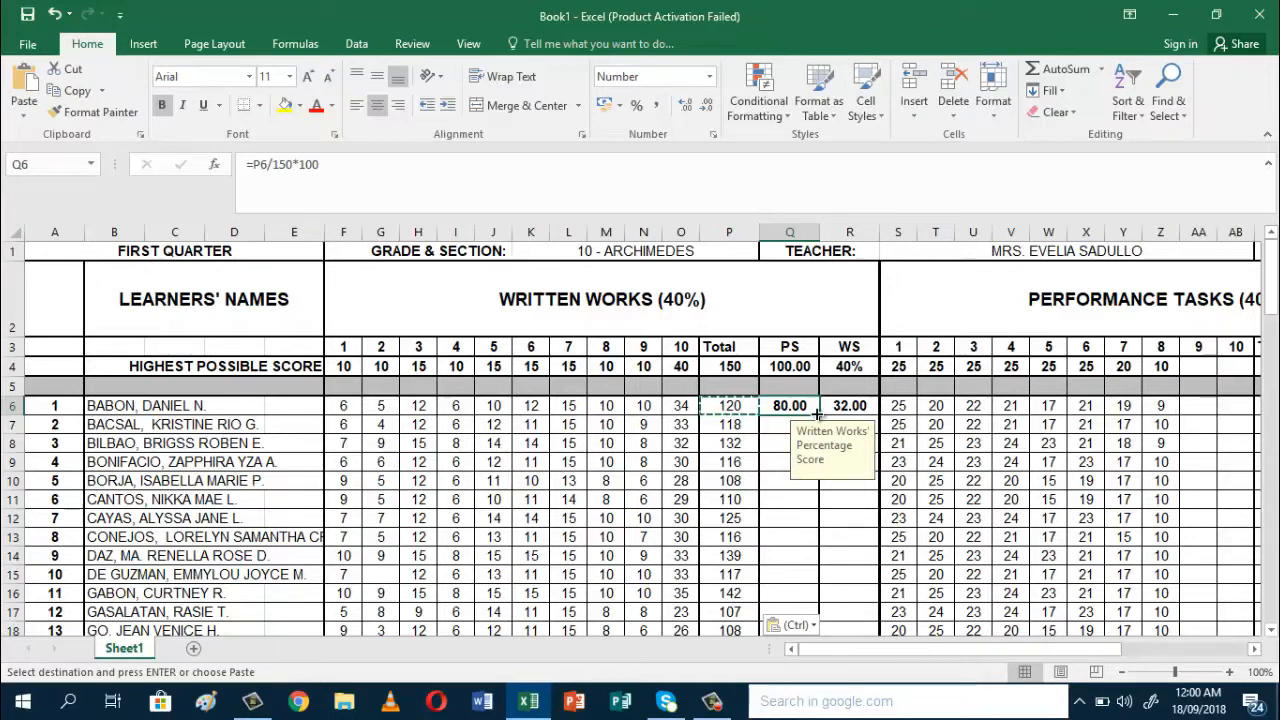
left_click_drag(818, 413, 801, 596)
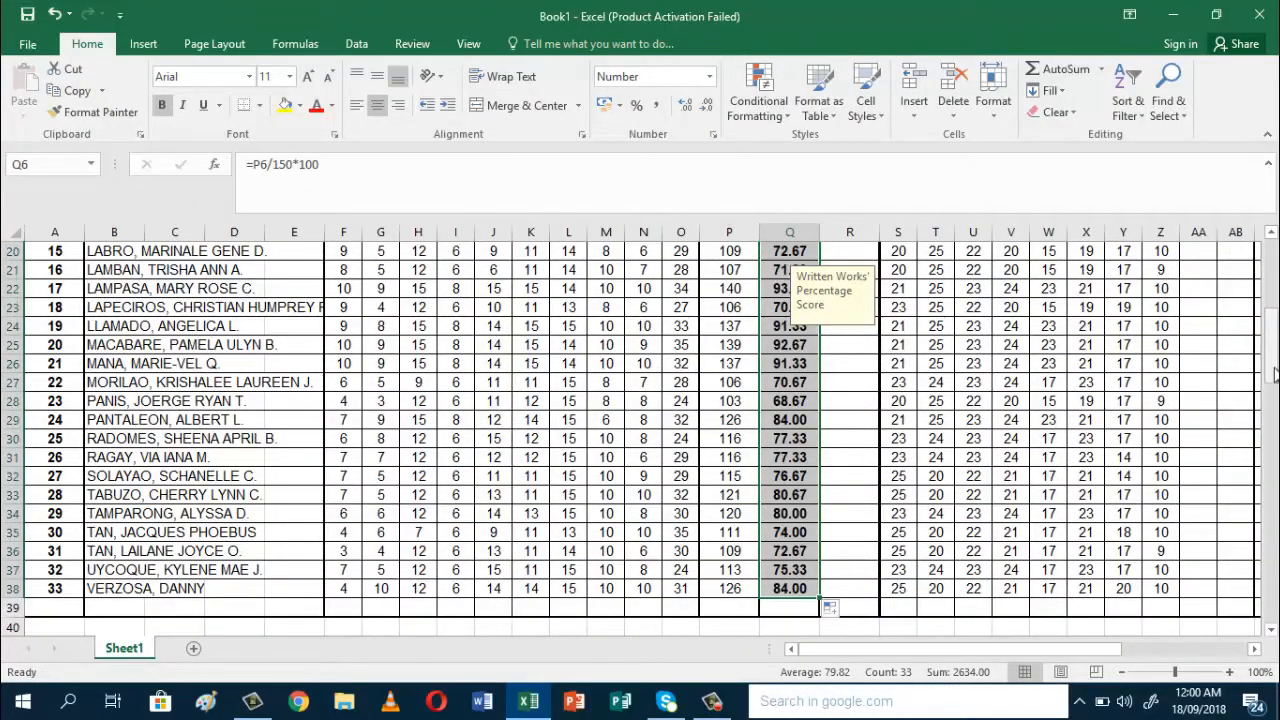
Fill the Written Works weighted score formula from R6 down to R38 for all learners
left_click_drag(1274, 373, 1270, 323)
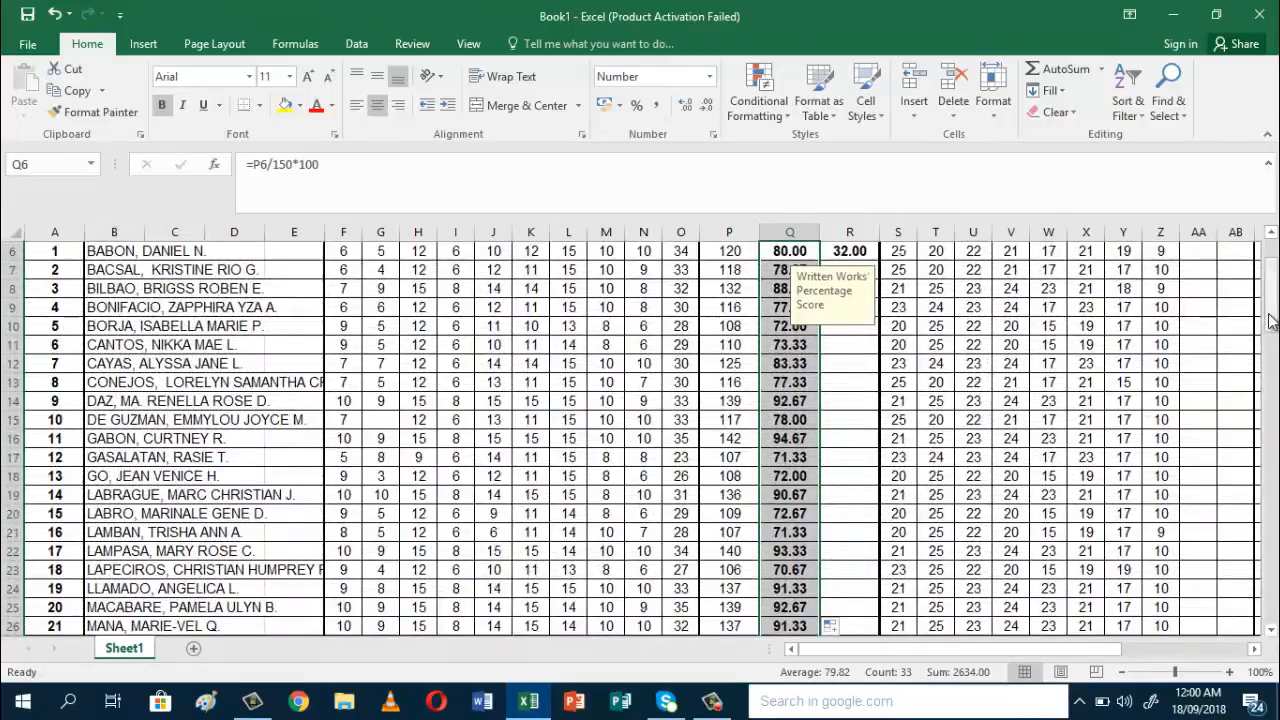
left_click(841, 258)
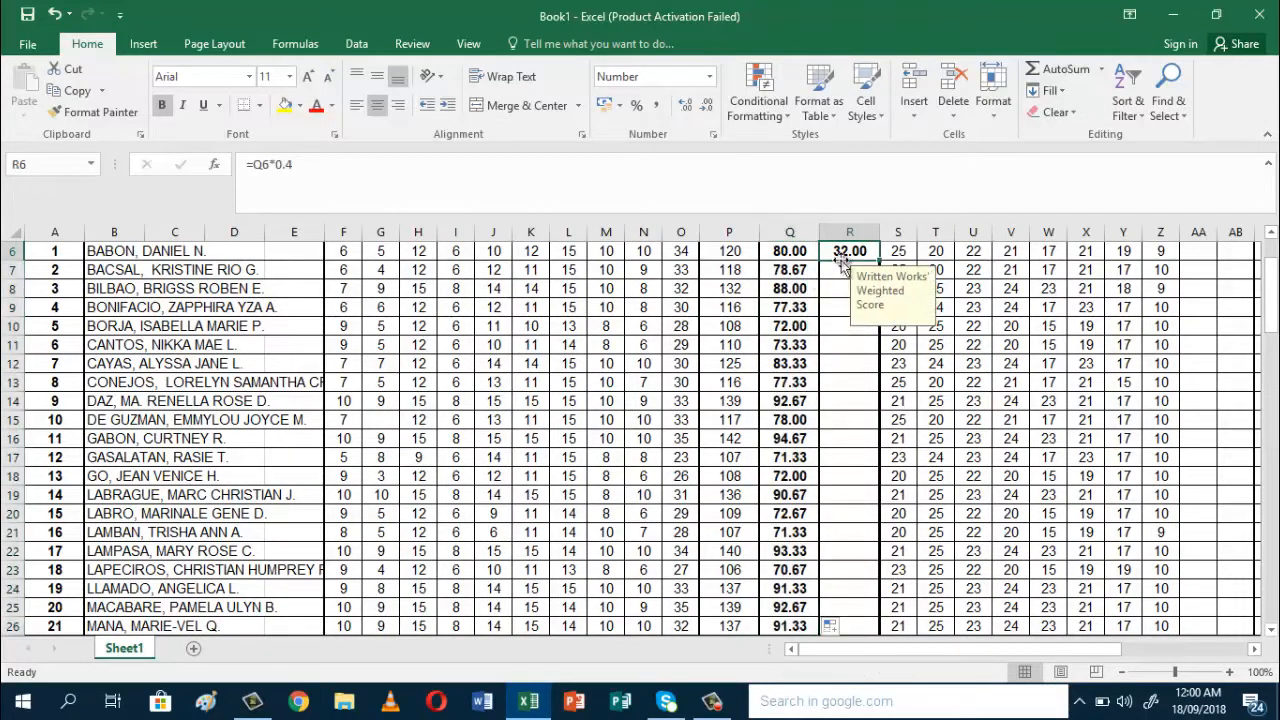
left_click(1270, 232)
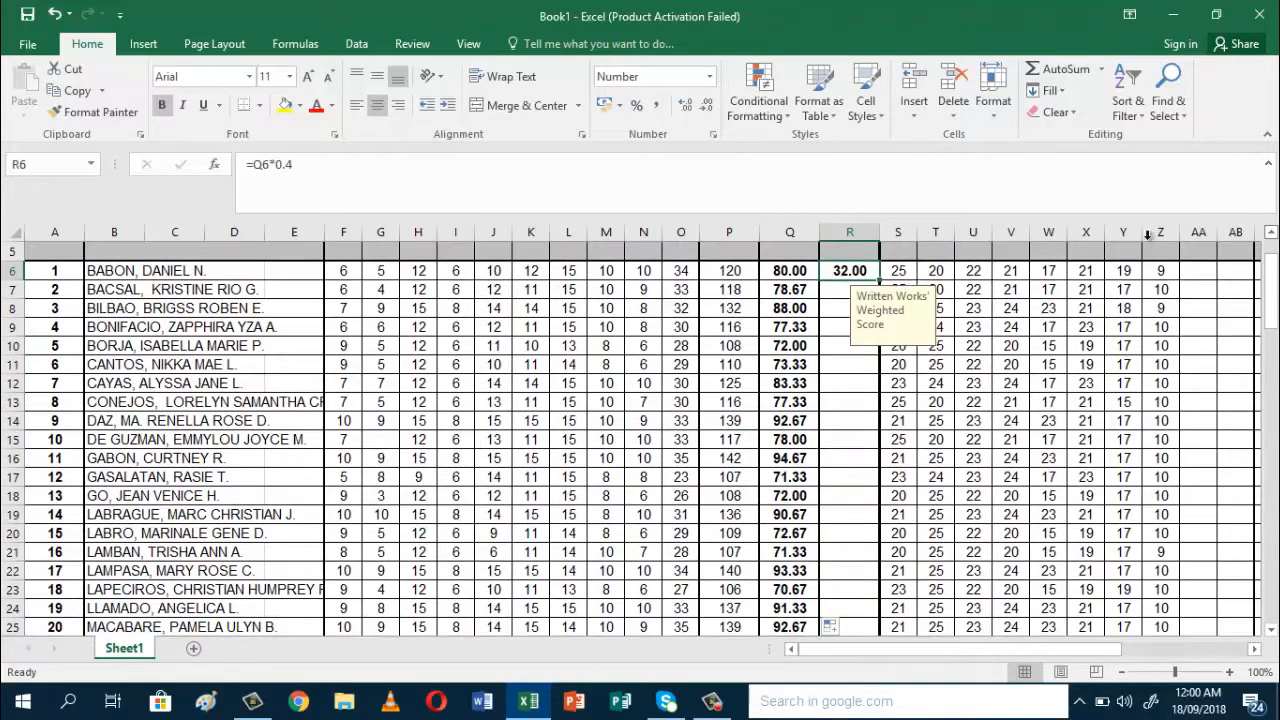
left_click(850, 380)
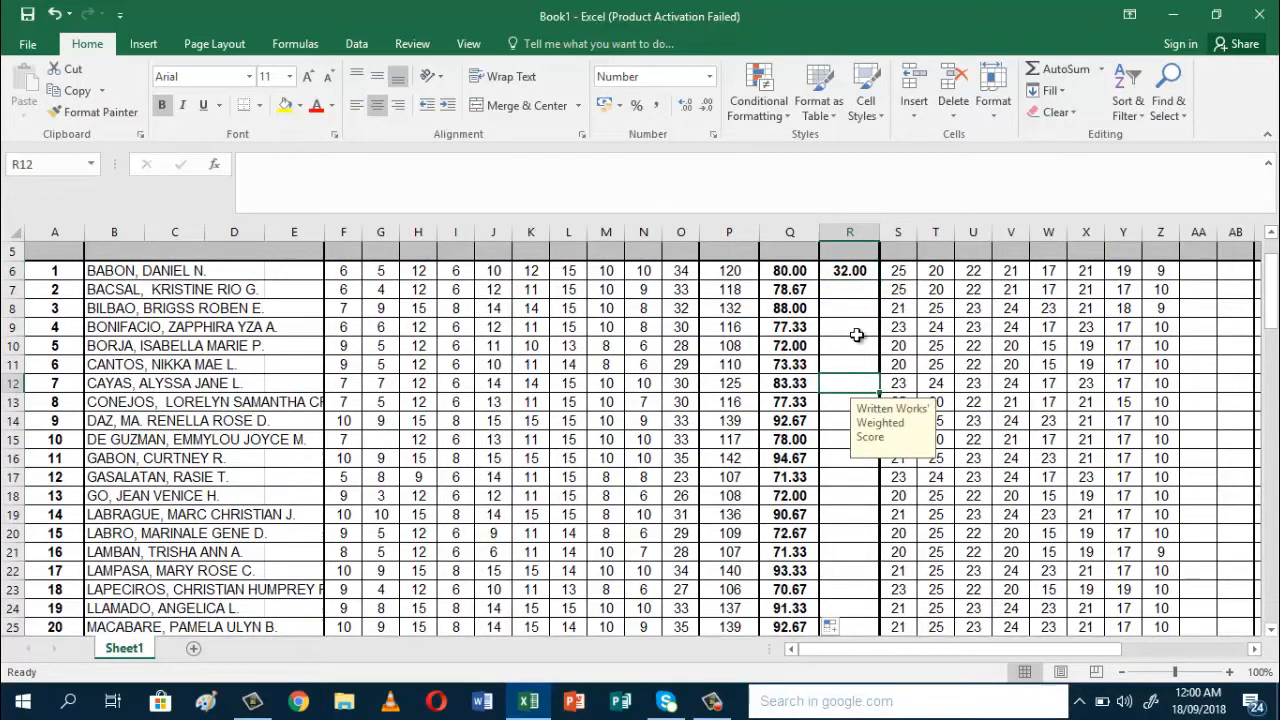
left_click(851, 276)
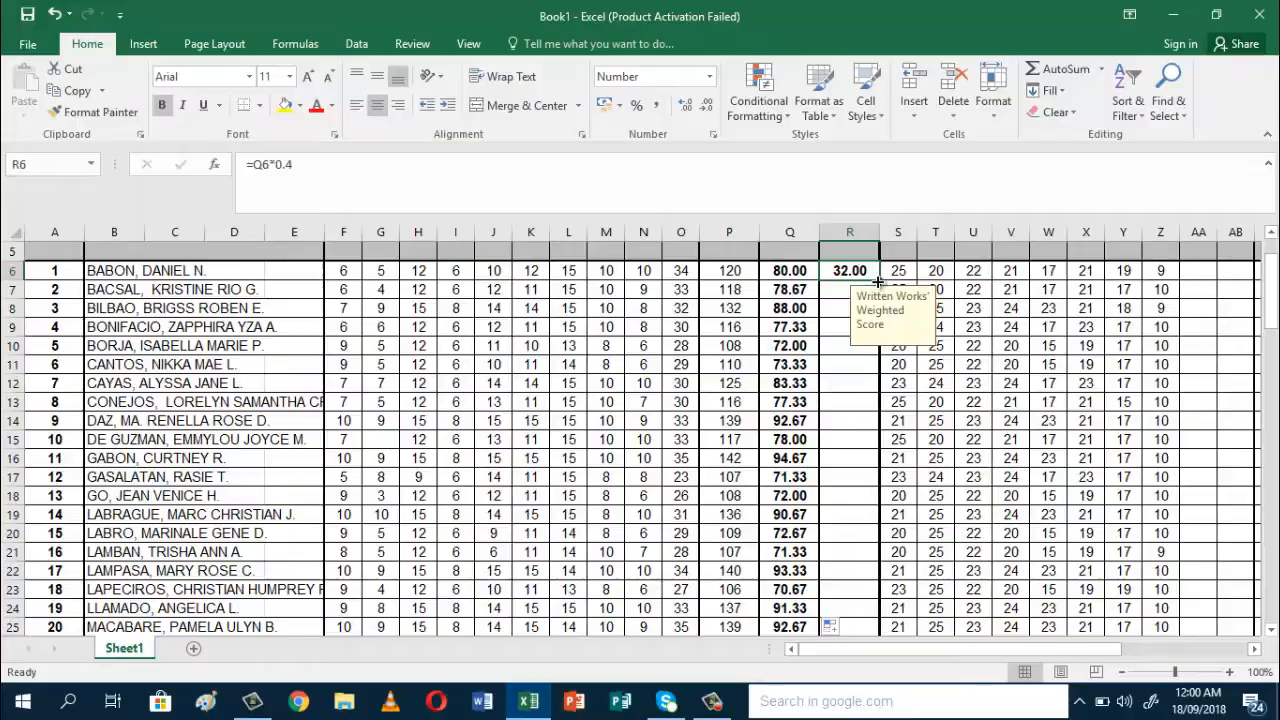
left_click_drag(878, 282, 848, 544)
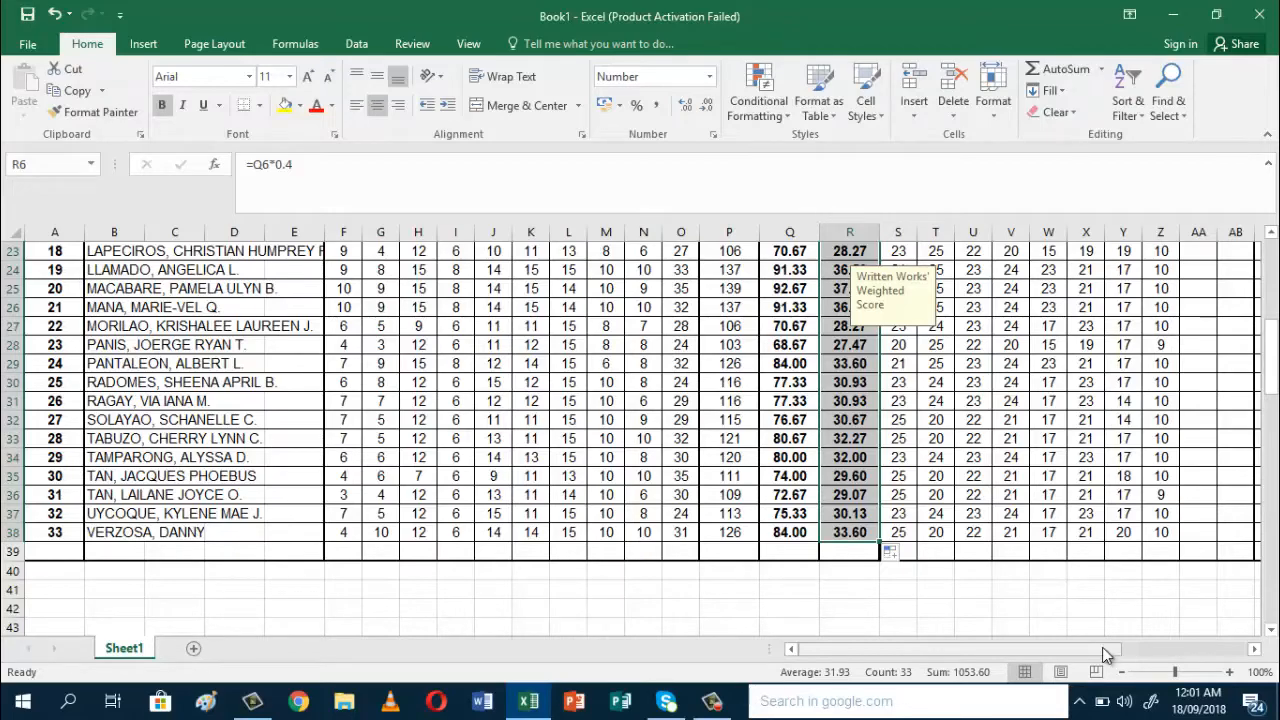
Sort the learner records in B6:AJ38 by Quarterly Grade from largest to smallest, leaving the numbering in column A out
left_click(1256, 649)
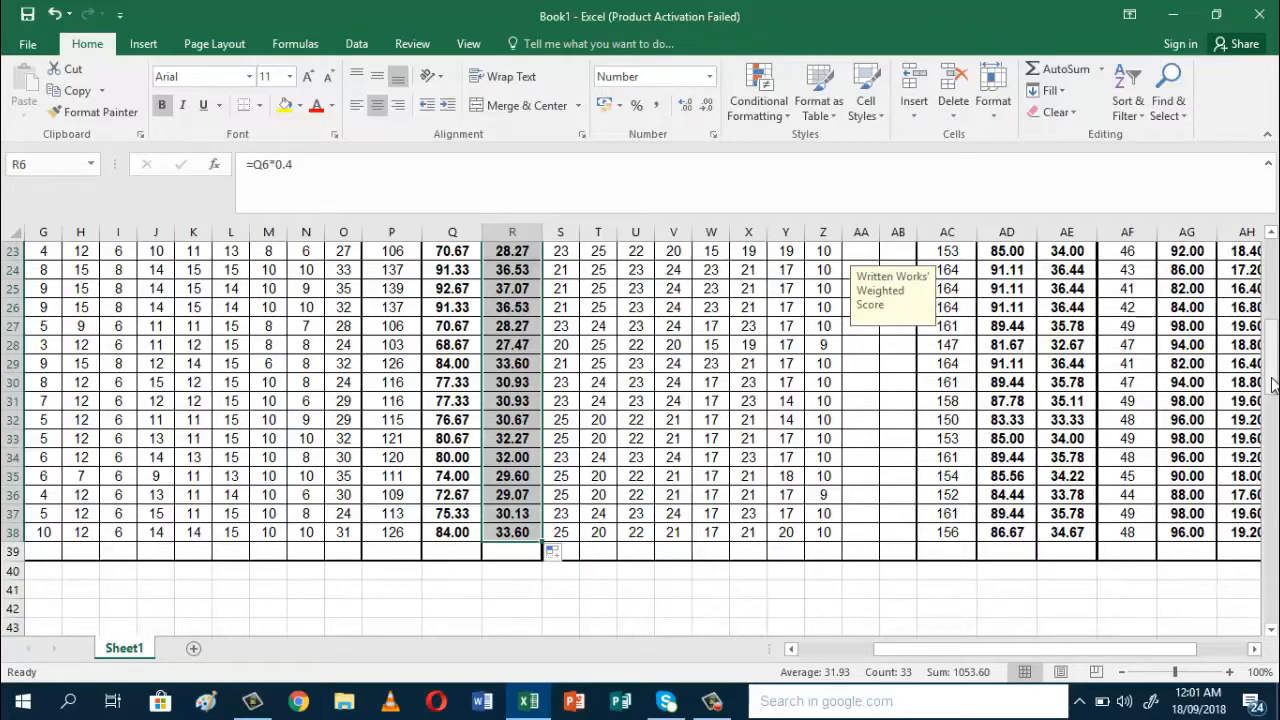
scroll(1227, 370, "up", 7)
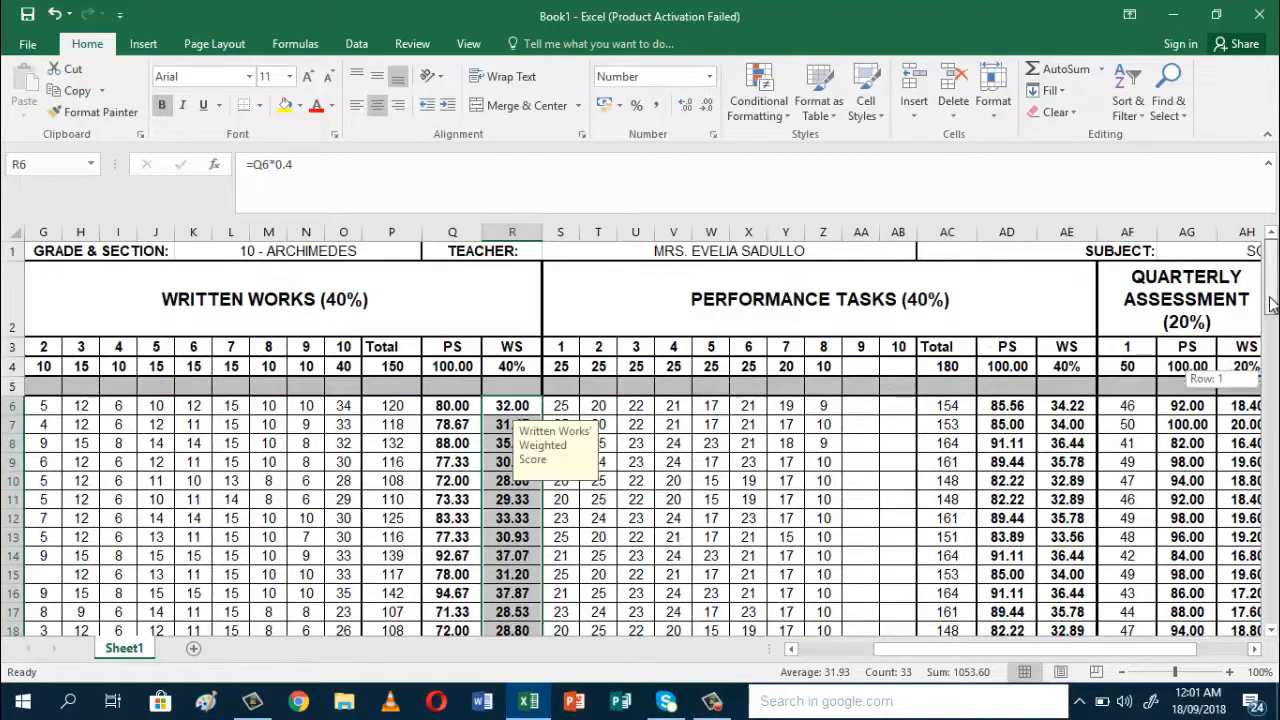
left_click(711, 518)
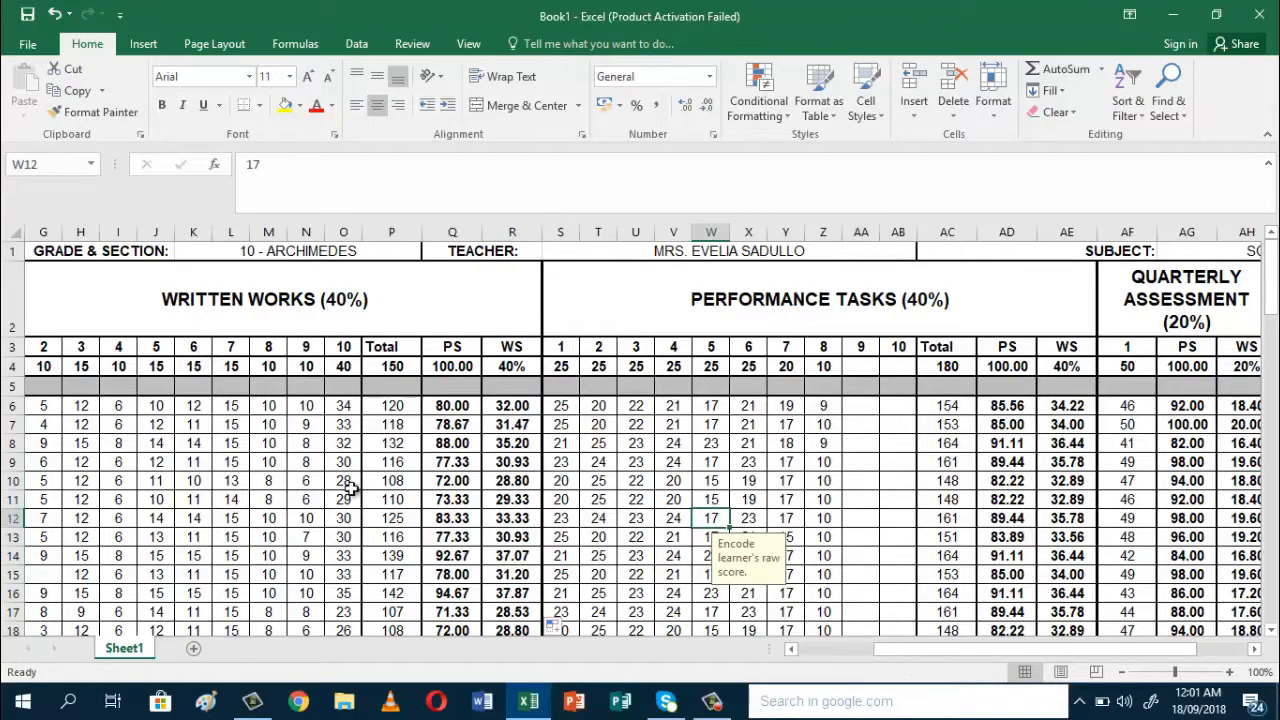
left_click(1255, 650)
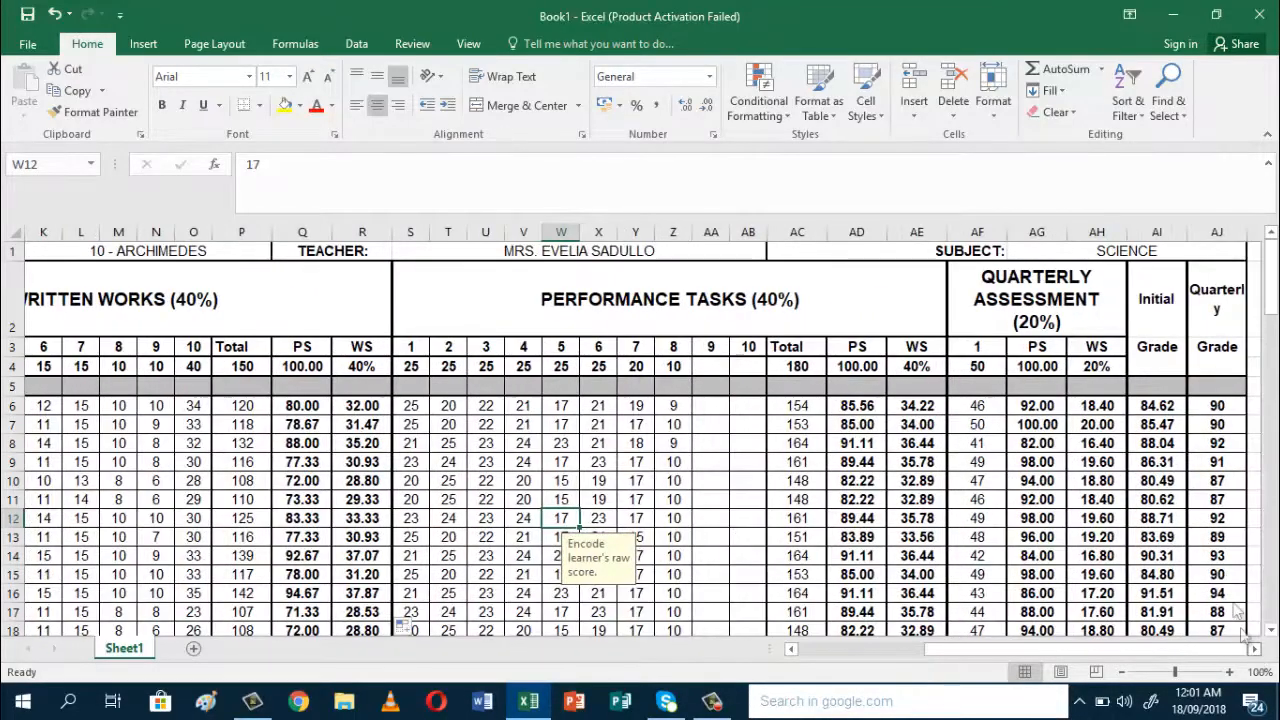
left_click(1214, 404)
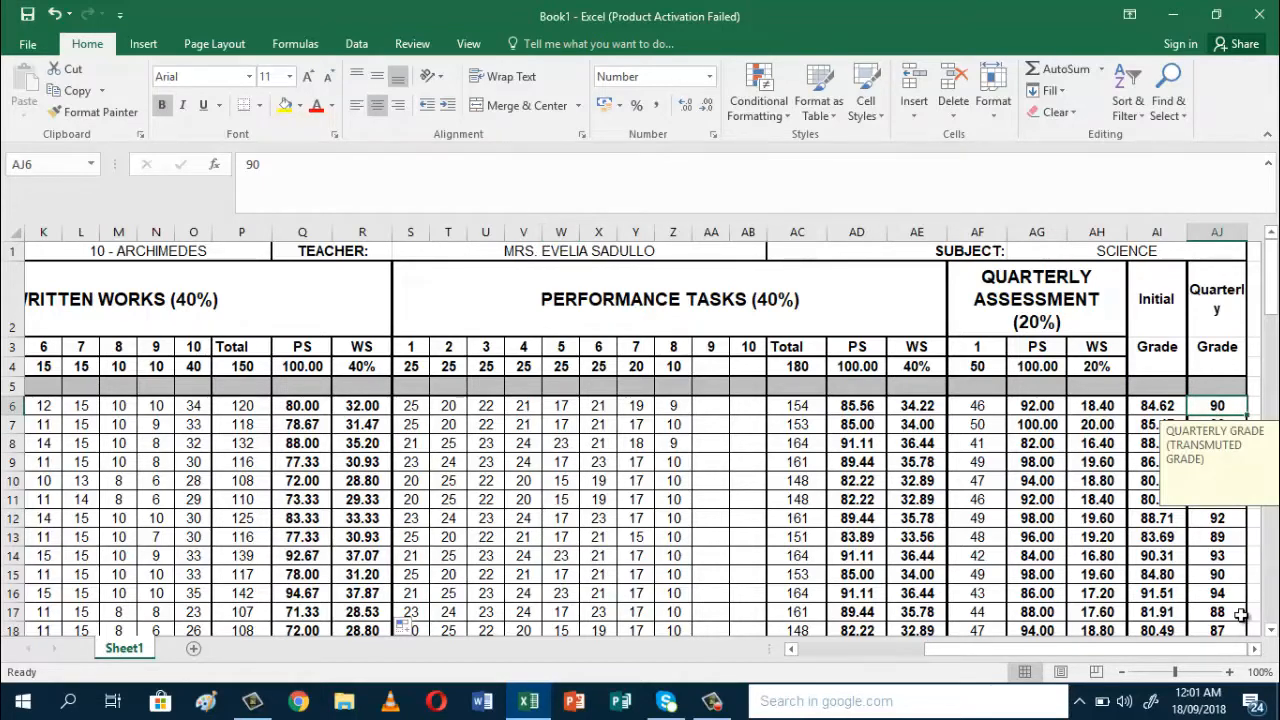
key("shift+Down")
key("shift+Down")
key("shift+Down")
key("shift+Down")
key("shift+Down")
key("shift+Down")
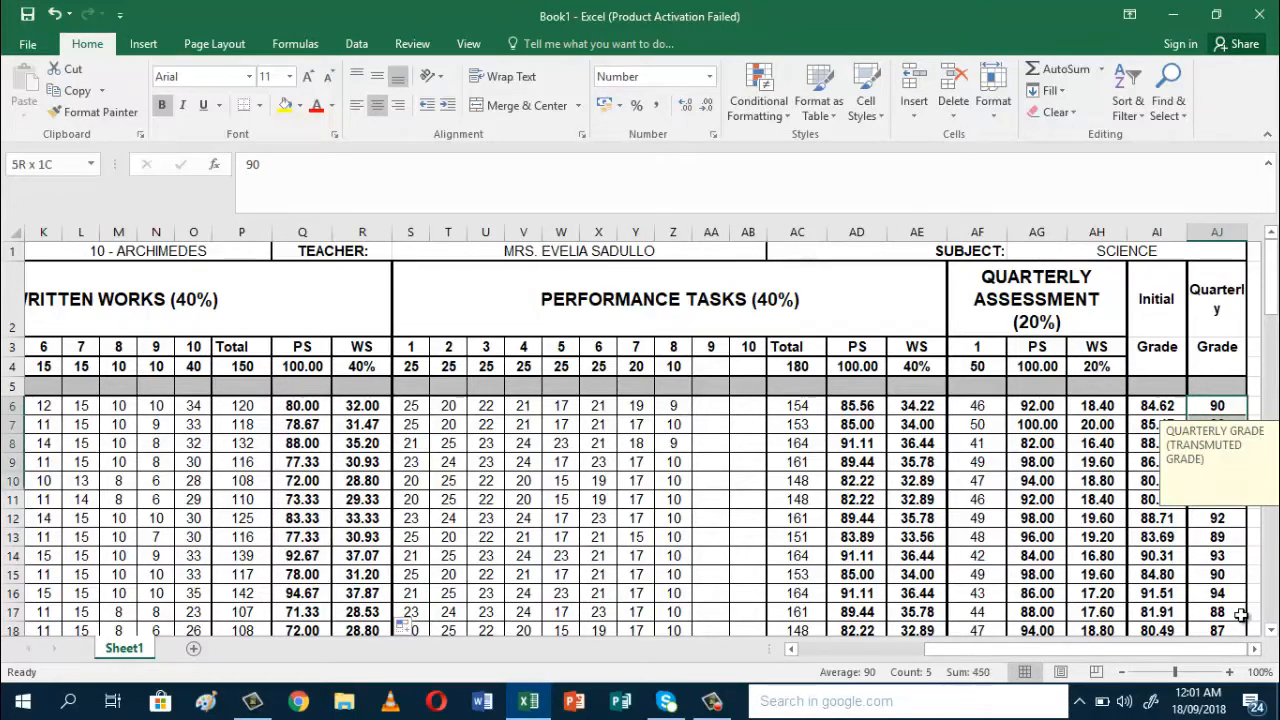
key("shift+Down")
key("shift+Down")
key("shift+Down")
key("shift+Down")
key("shift+Down")
key("shift+Down")
key("shift+Down")
key("shift+Down")
key("shift+Down")
key("shift+Down")
key("shift+Down")
key("shift+Down")
key("shift+Down")
key("shift+Down")
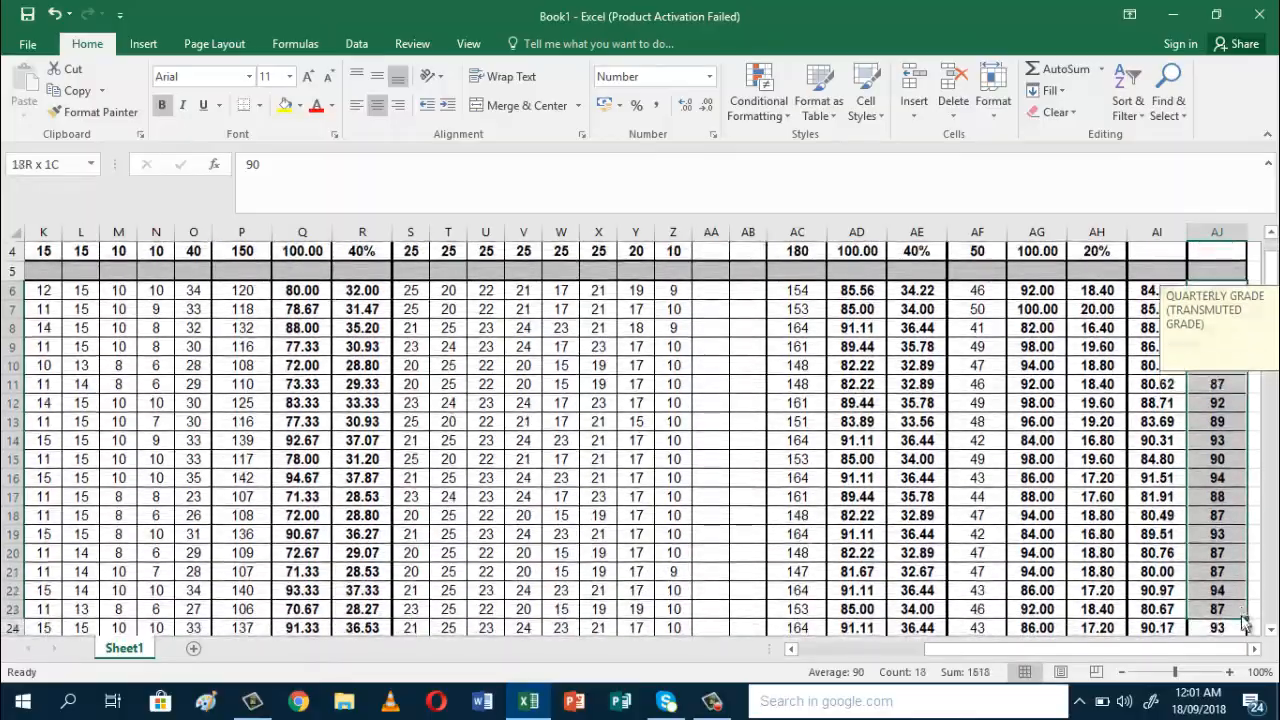
left_click_drag(1240, 615, 1242, 612)
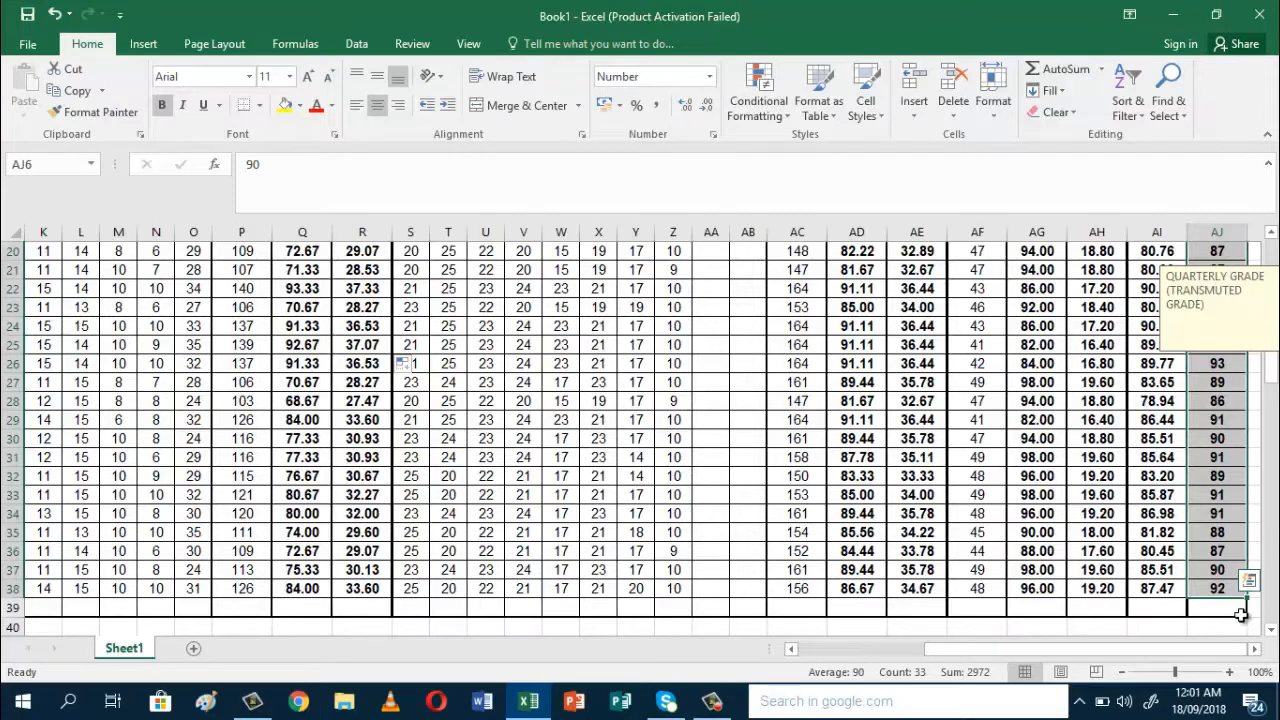
mouse_move(1240, 612)
left_mouse_down()
mouse_move(1130, 598)
mouse_move(20, 598)
mouse_move(1243, 609)
mouse_move(1245, 620)
left_mouse_up()
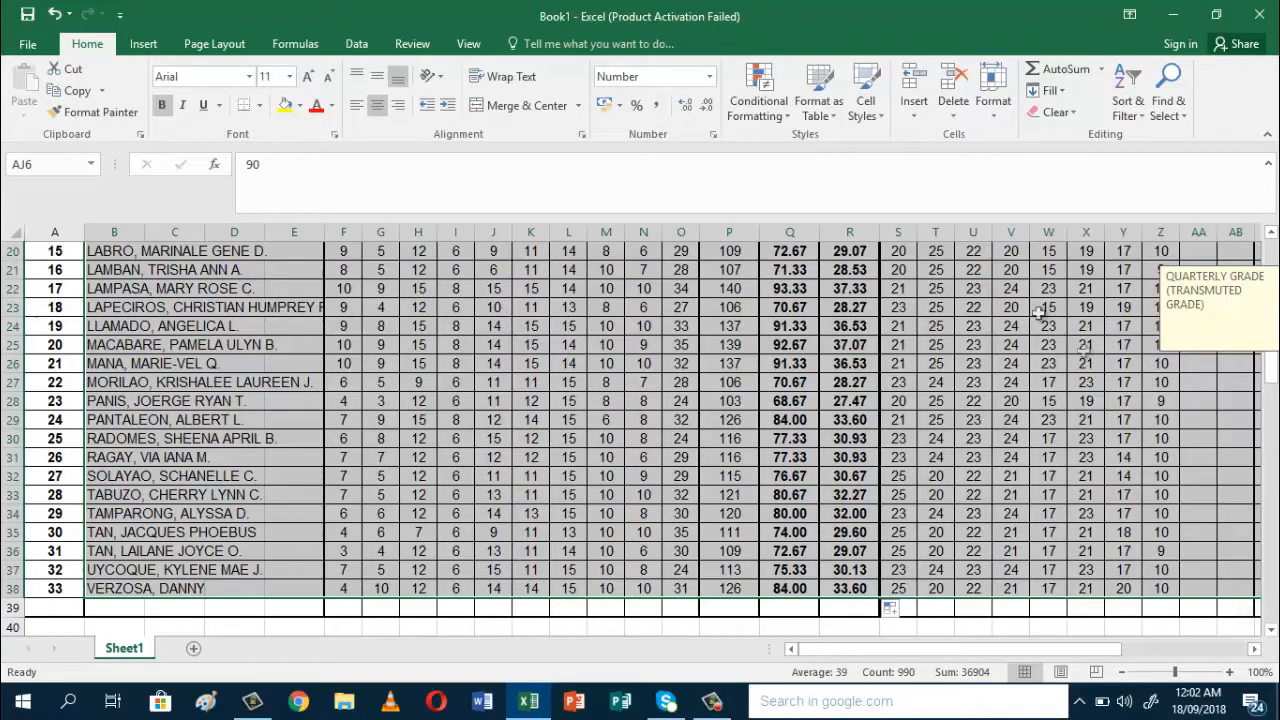
left_click(1141, 116)
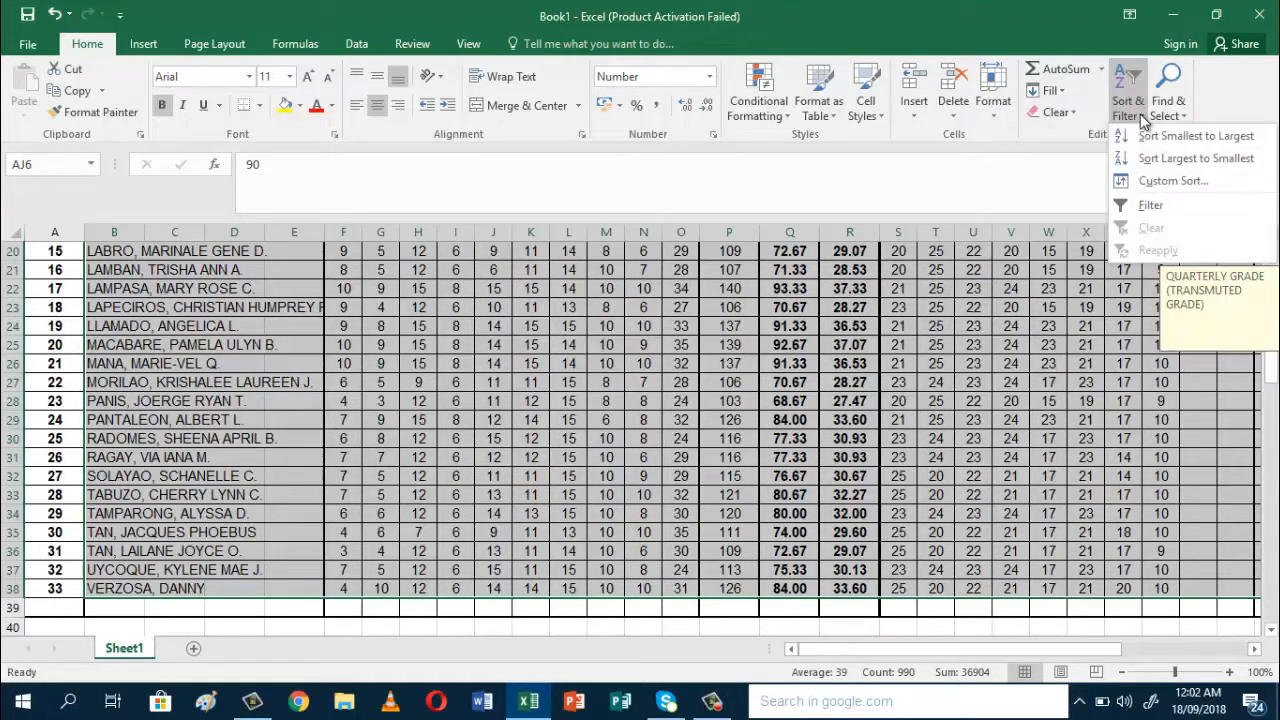
left_click(1172, 160)
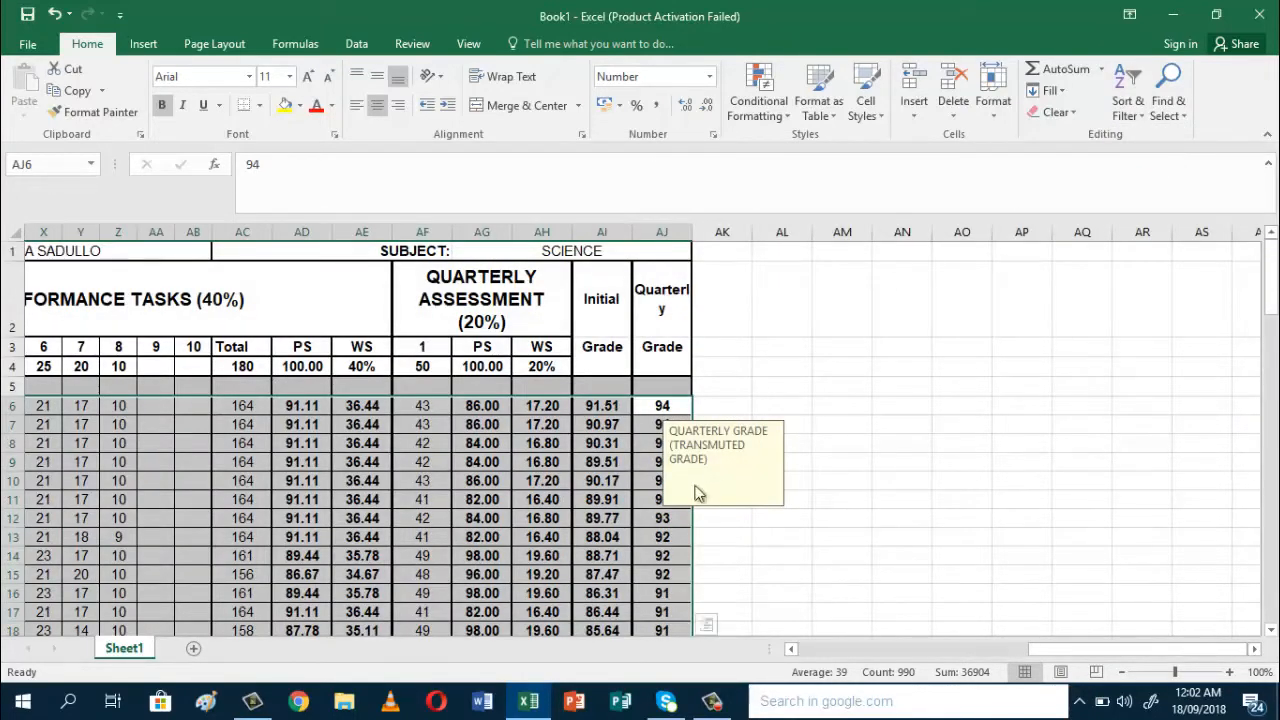
Check the order of the Quarterly Grades in column AJ from the first learner down to the last
left_click(644, 442)
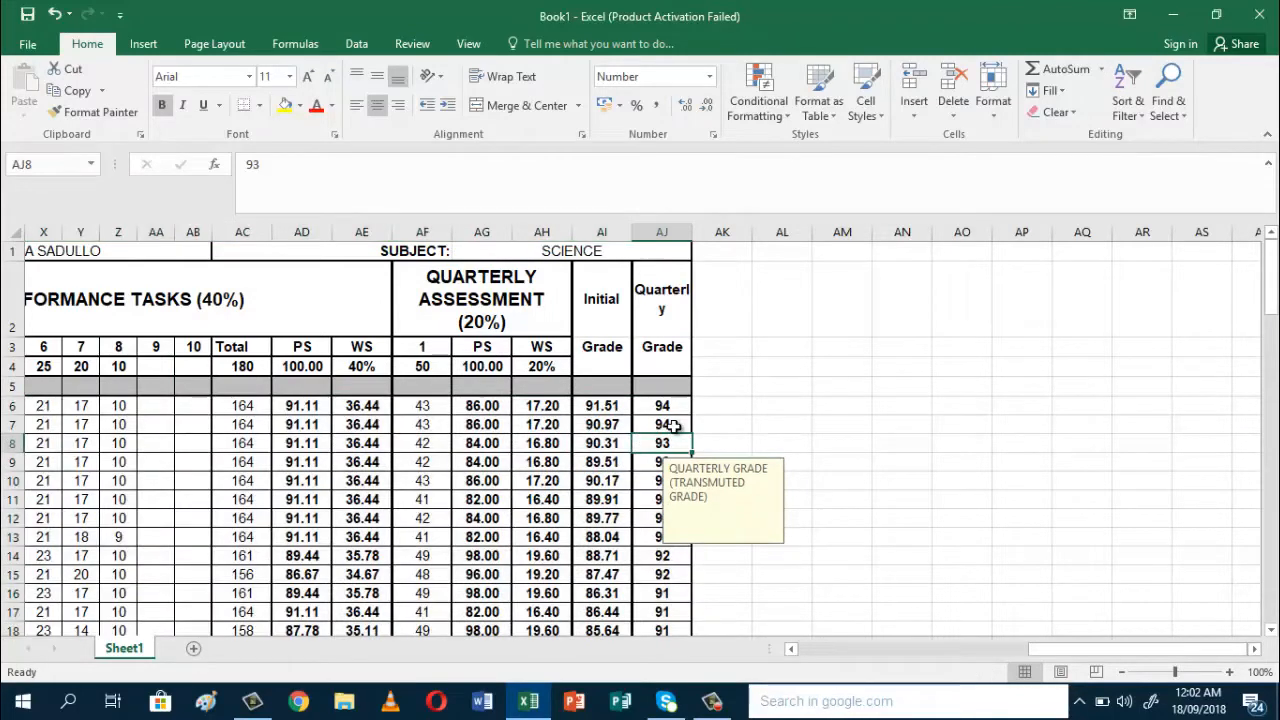
left_click(661, 406)
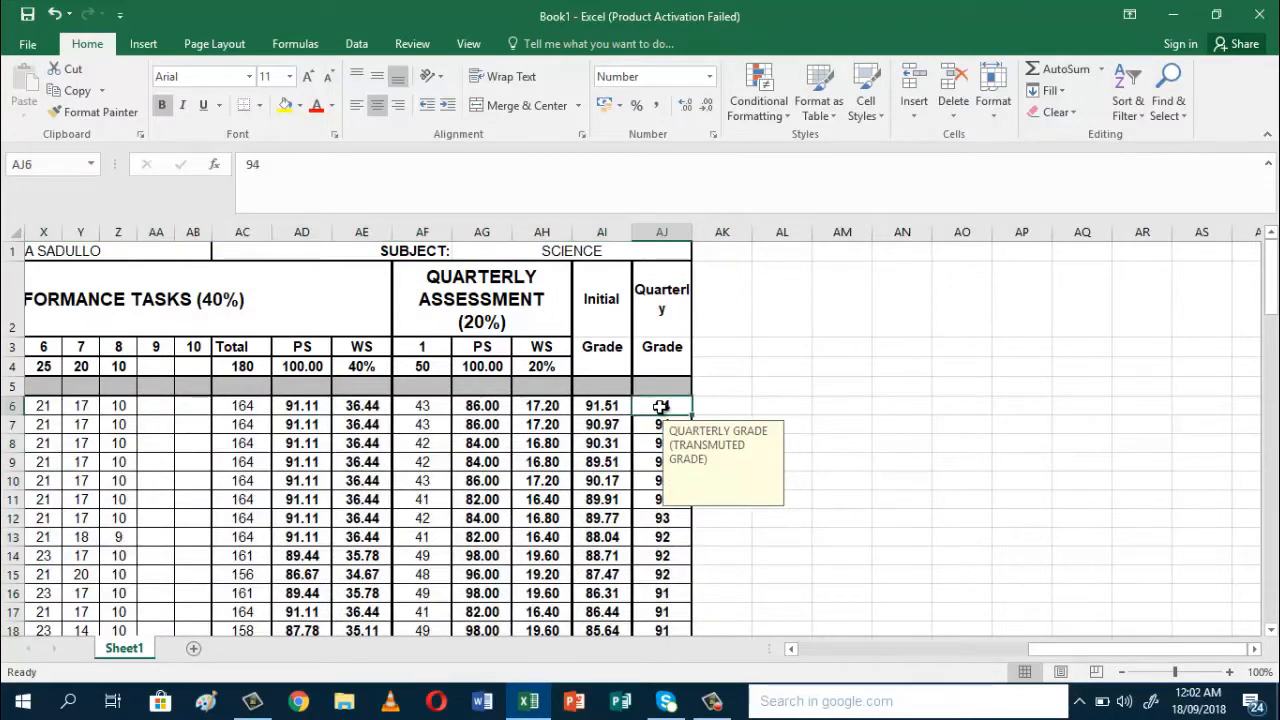
key("Down")
key("Down")
key("Down")
key("Down")
key("Down")
key("Down")
key("Down")
key("Down")
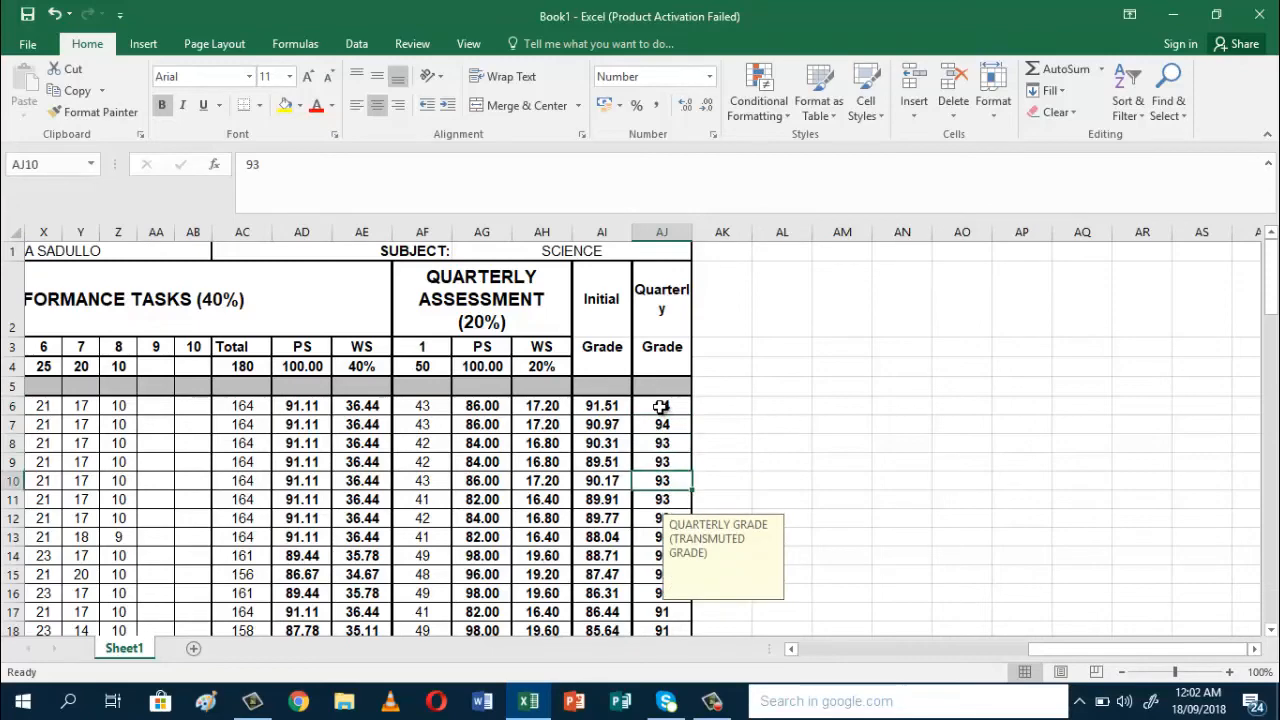
key("Down")
key("Down")
key("Down")
key("Down")
key("Down")
key("Down")
key("Down")
key("Down")
key("Down")
key("Down")
key("Down")
key("Down")
key("Down")
key("Down")
key("Down")
key("Down")
key("Down")
key("Down")
key("Down")
key("Down")
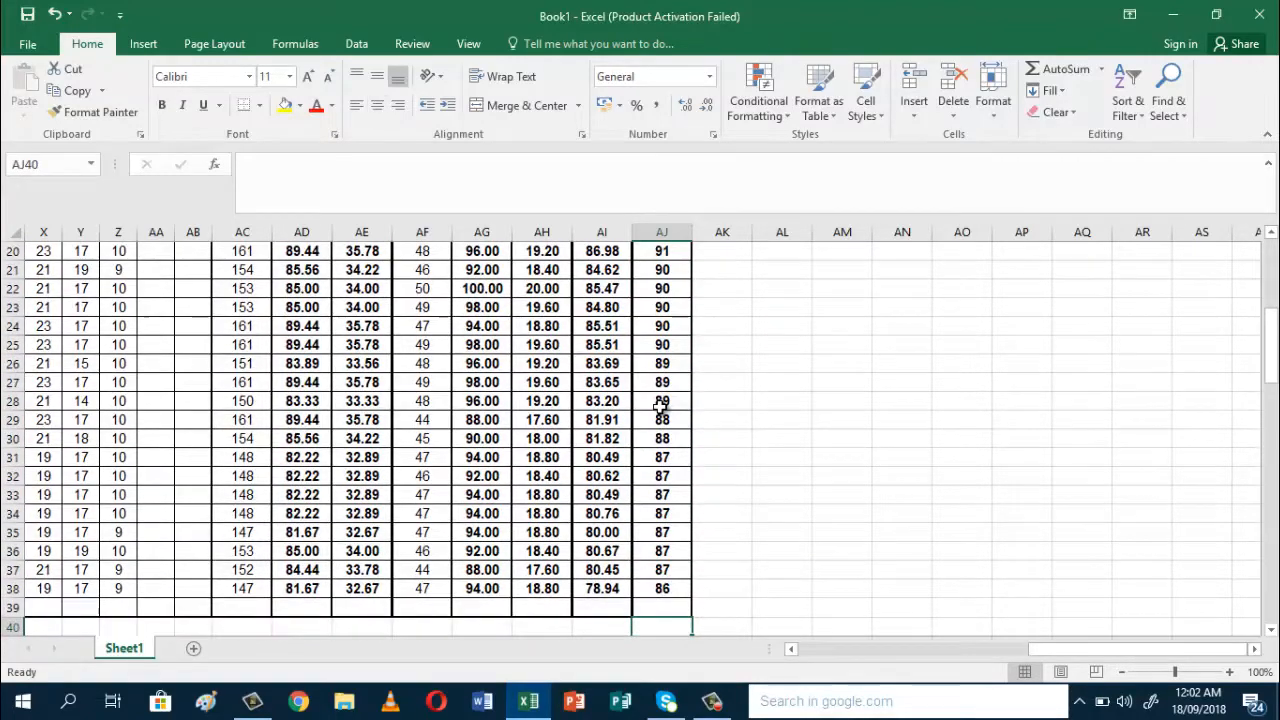
Review the sorted scores back across the record and examine which learners' names rank highest
key("Left")
key("Left")
key("Left")
key("Left")
key("Left")
key("Left")
key("Left")
key("Left")
key("Left")
key("Left")
key("Left")
key("Left")
key("Left")
key("Left")
key("Left")
key("Left")
key("Left")
key("Left")
key("Left")
key("Left")
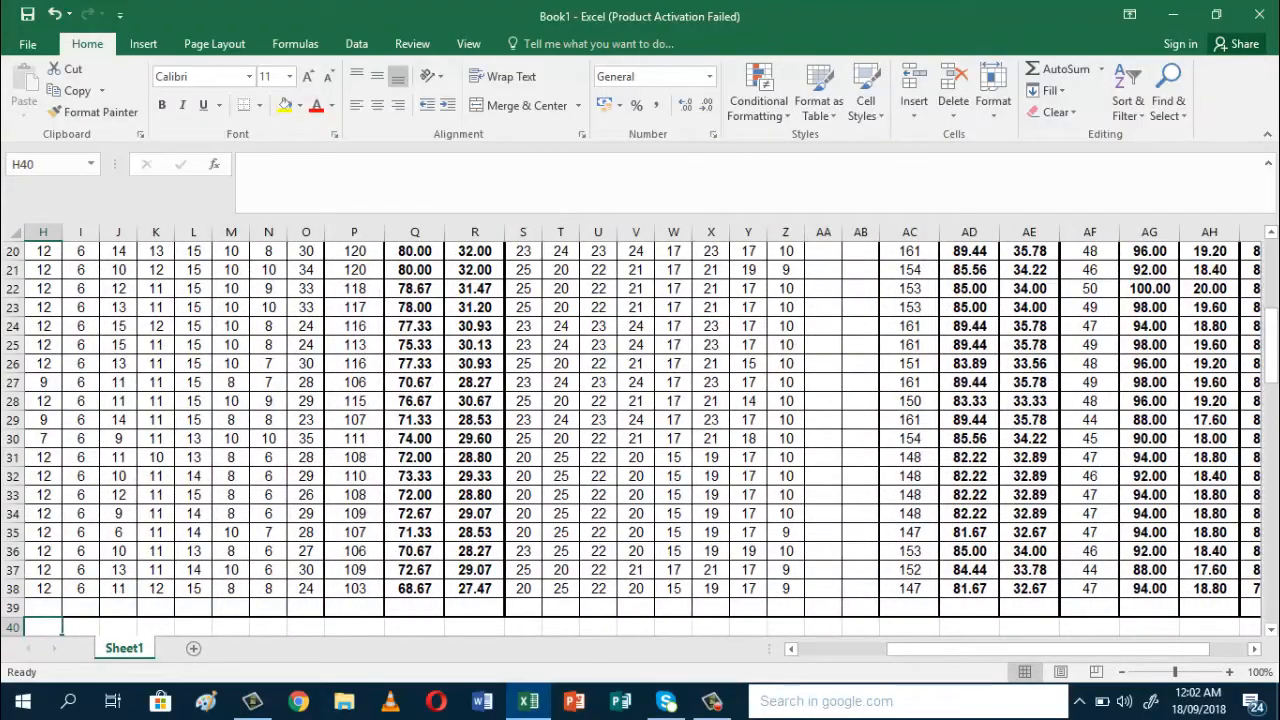
left_click_drag(1270, 335, 1268, 279)
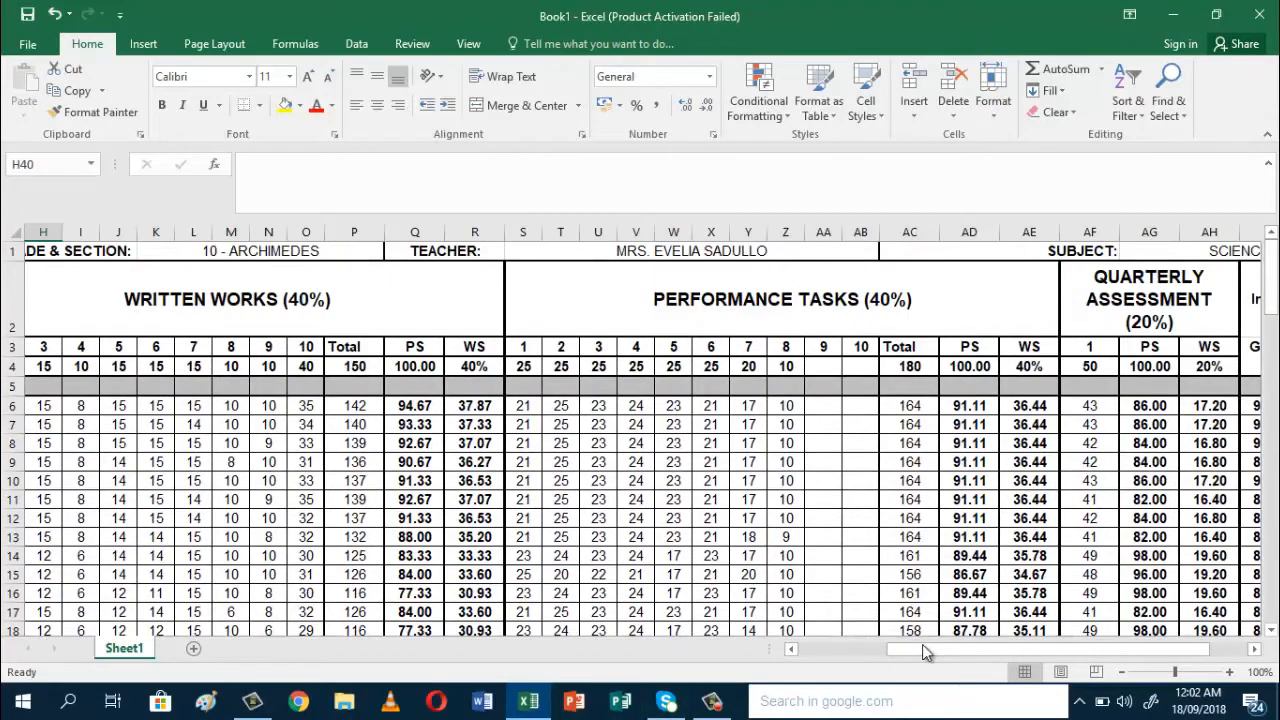
left_click_drag(908, 648, 801, 653)
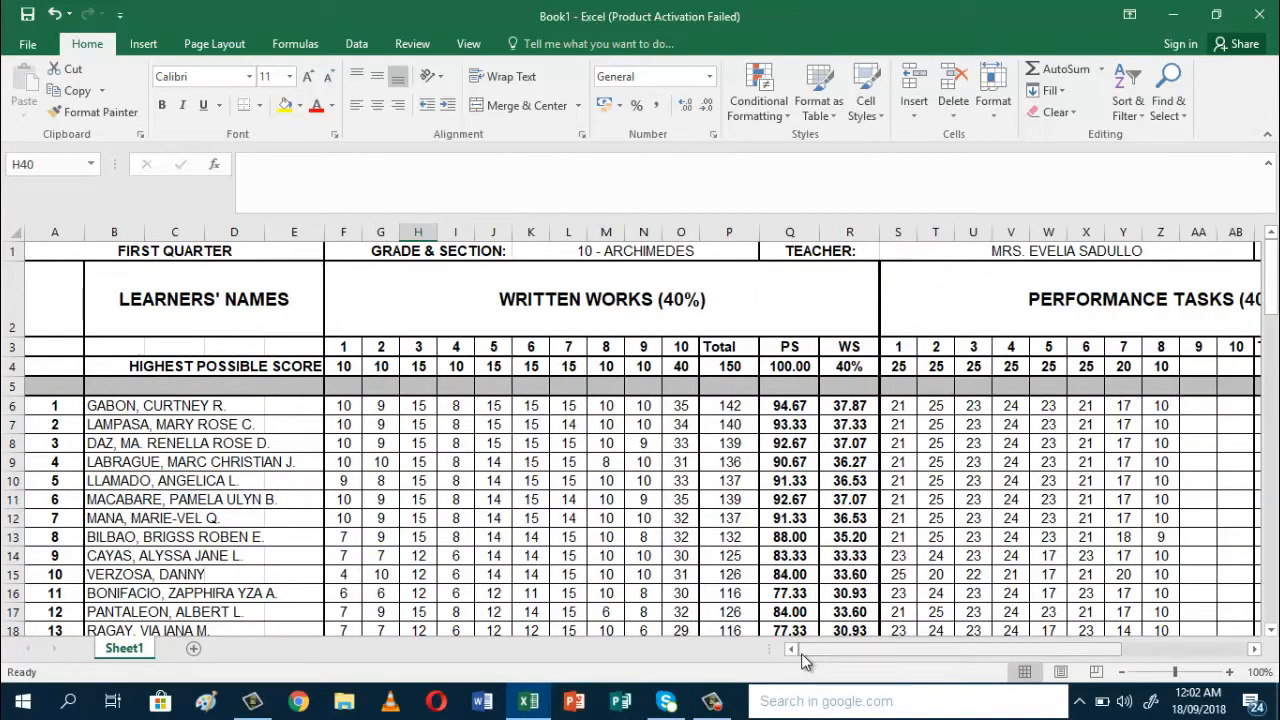